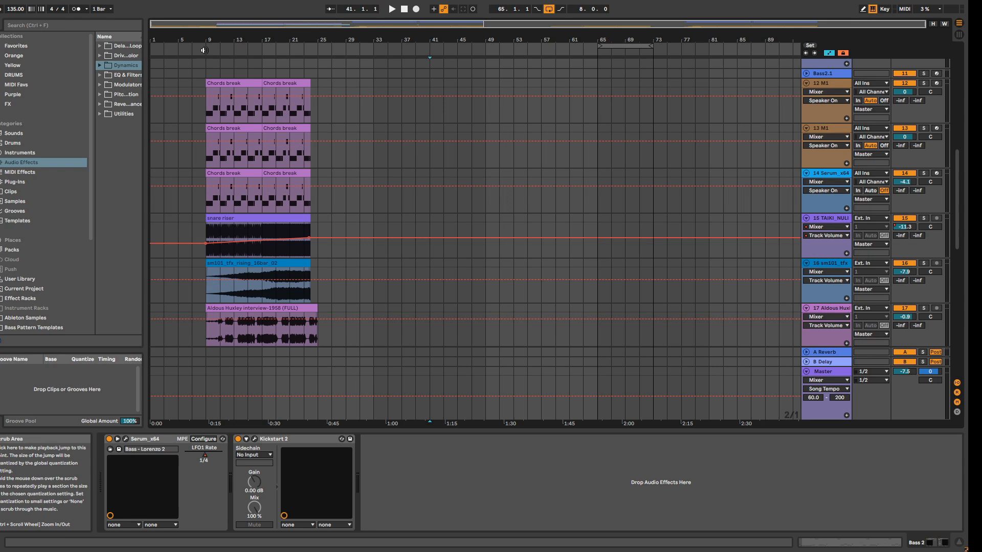
Step: Play the arrangement from the break at bar 9 through the start of the first drop
{"action": "left_click", "coordinate": [204, 51]}
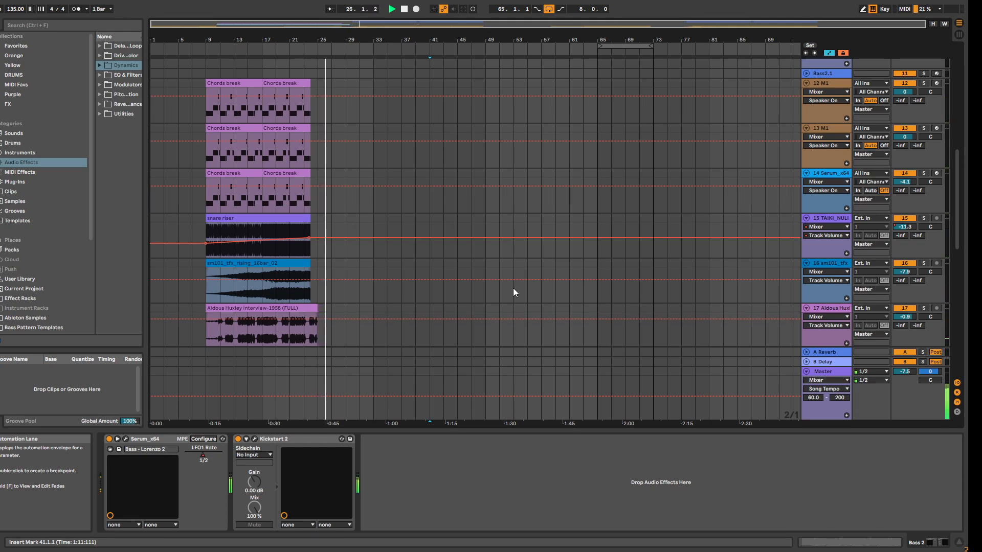
{"action": "scroll", "coordinate": [412, 275], "scroll_direction": "up", "scroll_amount": 10}
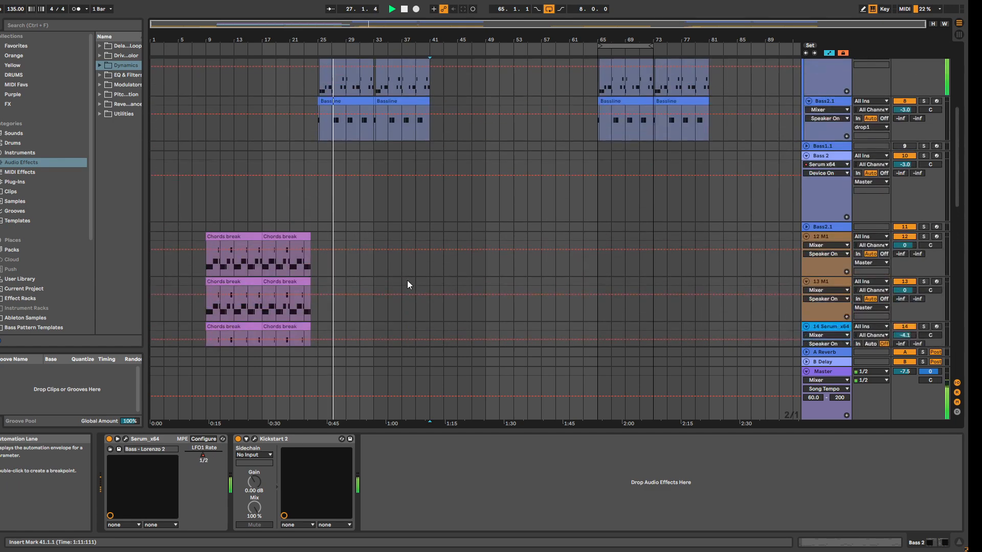
{"action": "scroll", "coordinate": [406, 277], "scroll_direction": "up", "scroll_amount": 3}
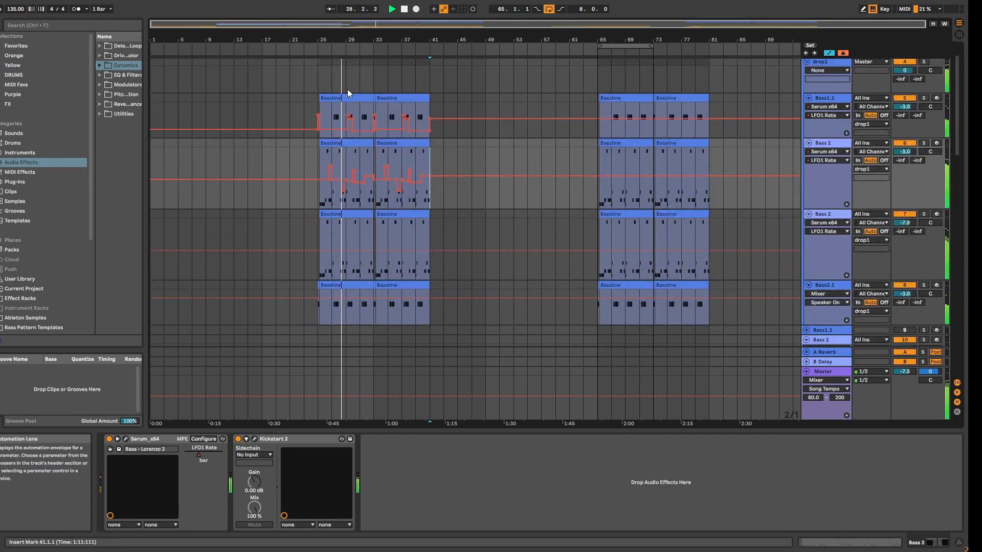
{"action": "left_click_drag", "start_coordinate": [351, 40], "coordinate": [311, 61]}
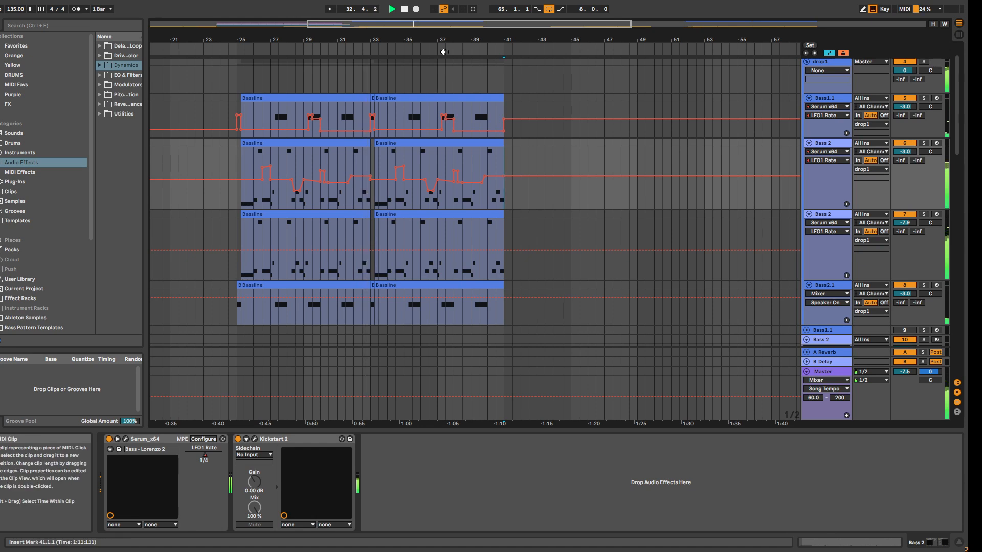
{"action": "left_click", "coordinate": [404, 9]}
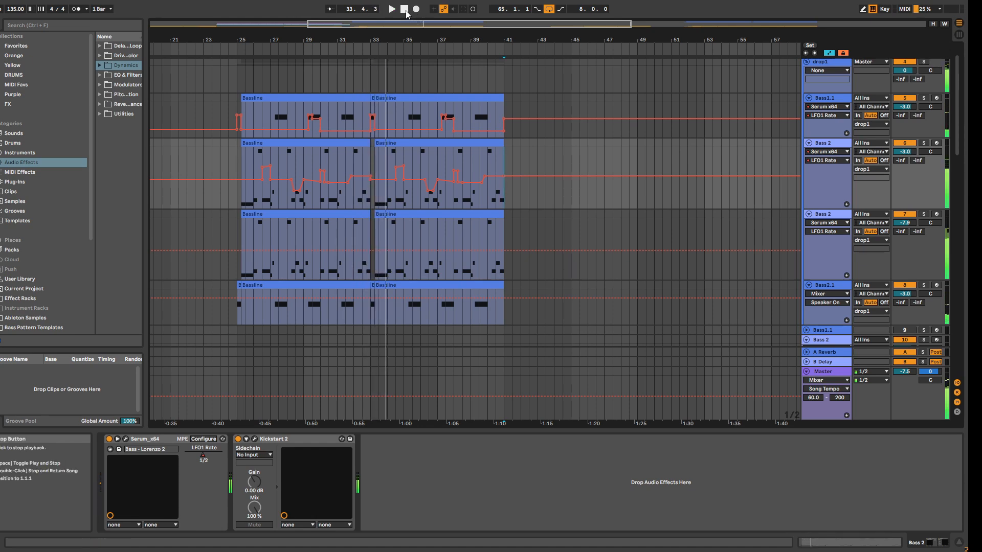
Step: Solo the Bass1.1 track and listen to its first-drop bassline from the start of the clip near bar 25
{"action": "left_click", "coordinate": [250, 105]}
{"action": "left_click", "coordinate": [924, 98]}
{"action": "key", "text": "space"}
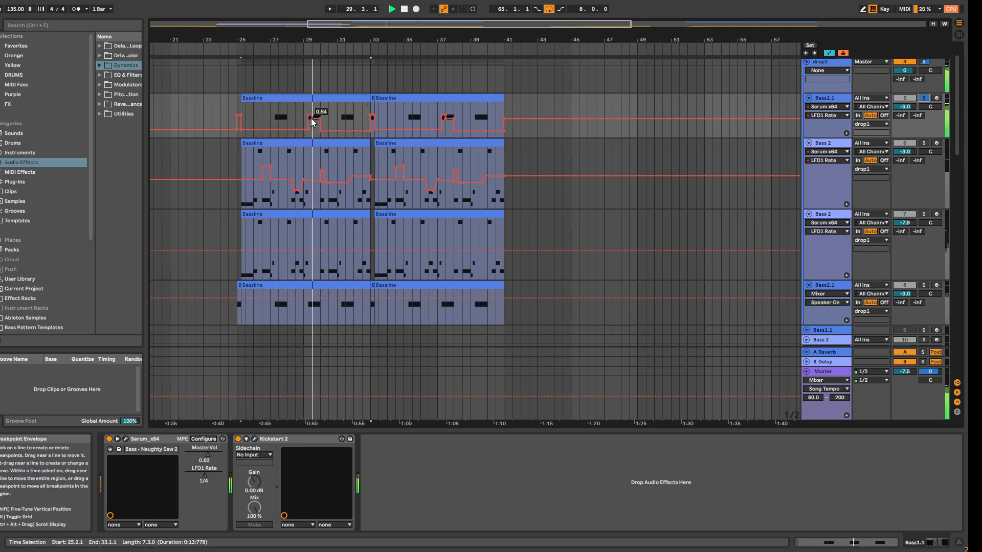
{"action": "key", "text": "space"}
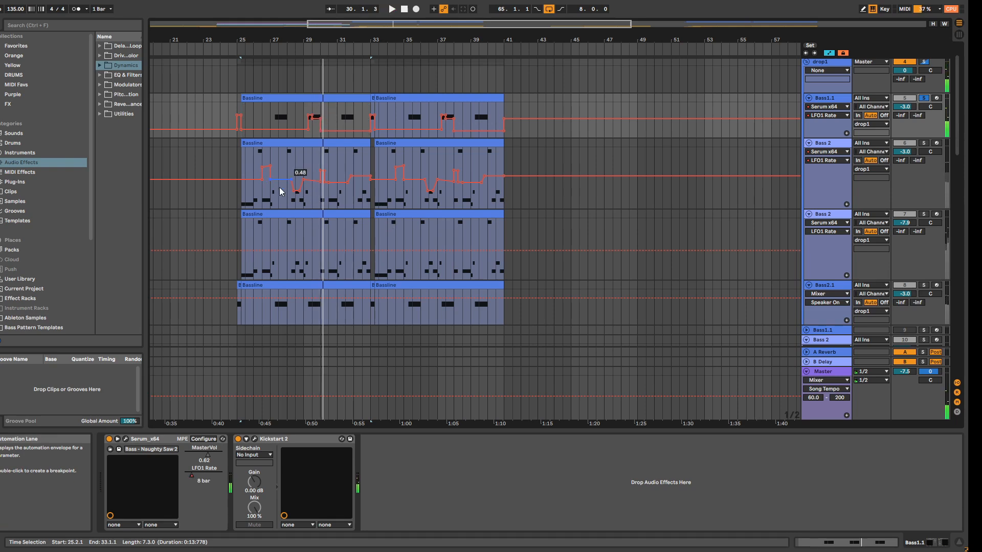
Step: Solo the Bass 2 track numbered 6 and play its bassline from near bar 25
{"action": "left_click", "coordinate": [244, 196]}
{"action": "left_click", "coordinate": [924, 143]}
{"action": "key", "text": "space"}
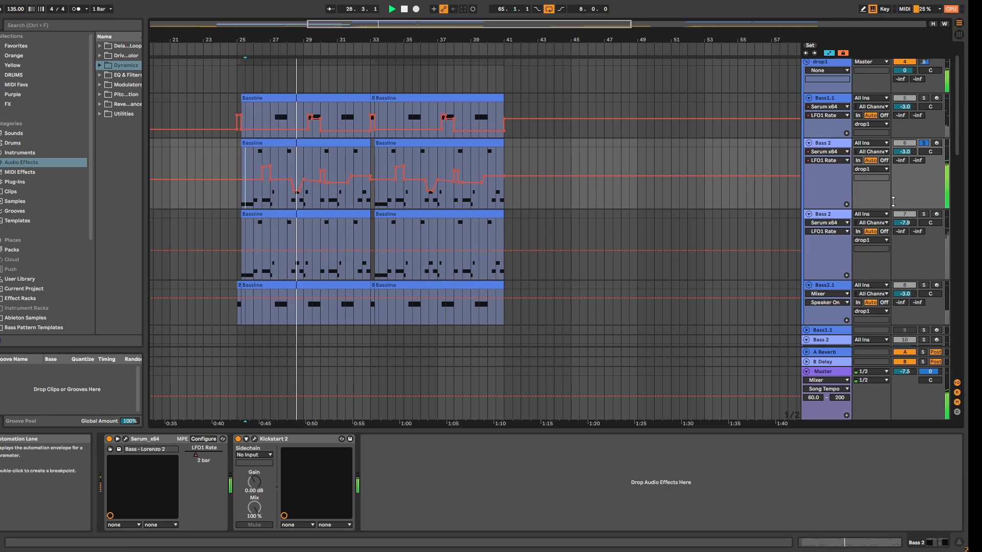
Step: Audition the Bass 2 track numbered 7 on its own and together with track 6, and clear the solos
{"action": "left_click", "coordinate": [925, 216]}
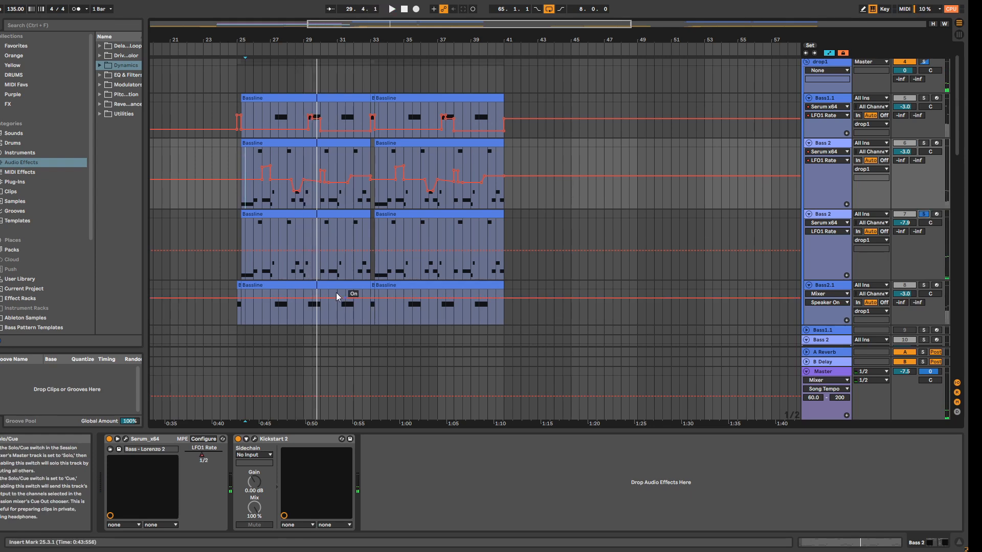
{"action": "left_click", "coordinate": [243, 268]}
{"action": "key", "text": "space"}
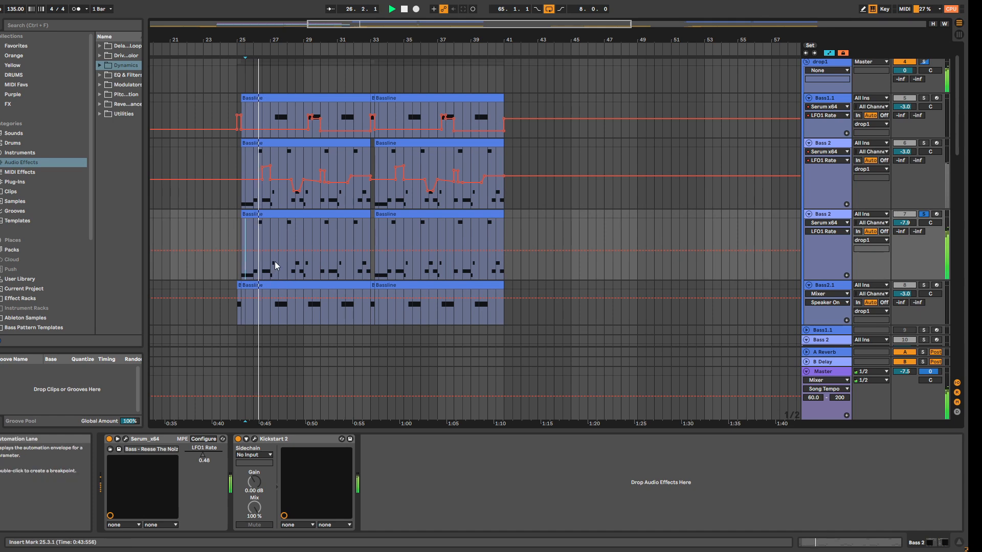
{"action": "left_click", "coordinate": [924, 142]}
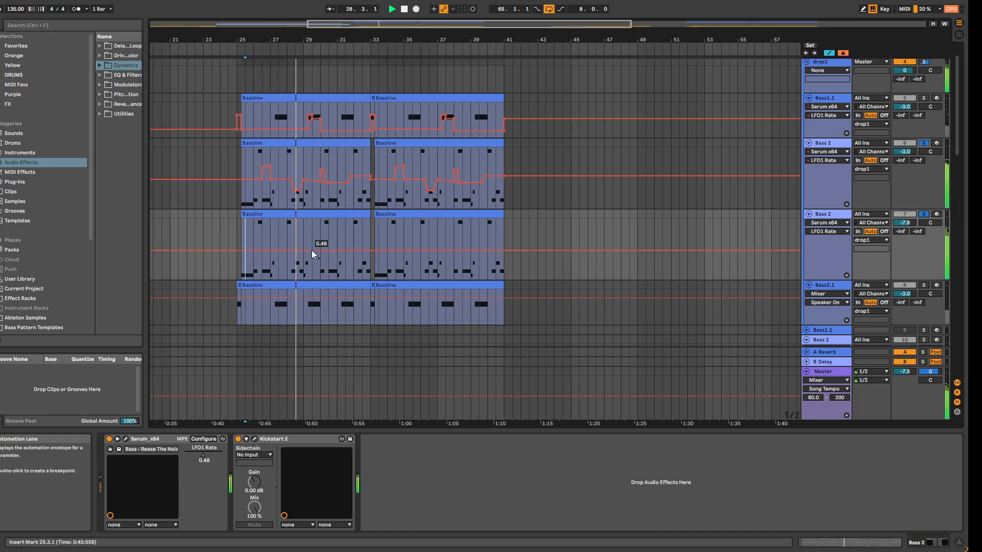
{"action": "left_click", "coordinate": [928, 143]}
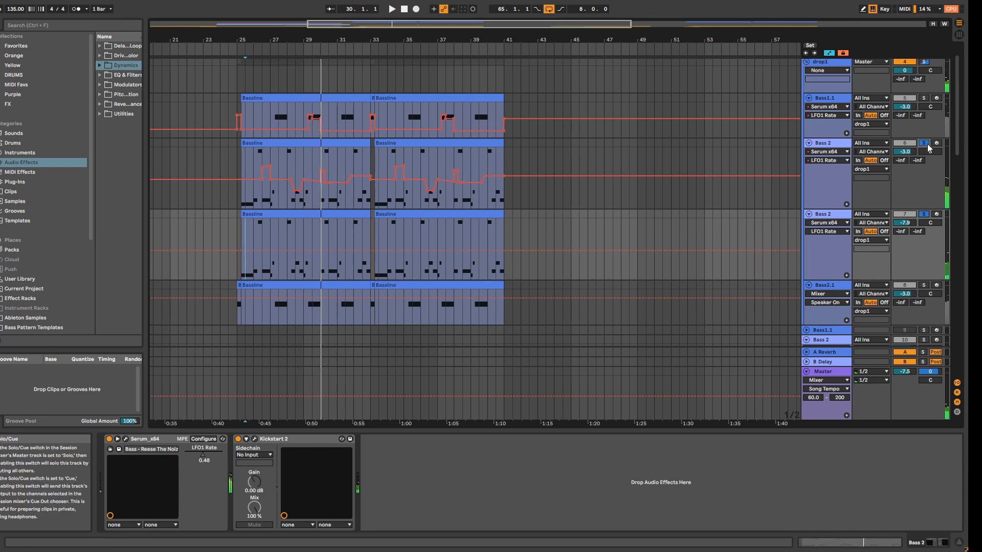
Step: Solo the Bass2.1 track, listen to it from bar 29, and set the playback position back to bar 25
{"action": "left_click", "coordinate": [924, 286]}
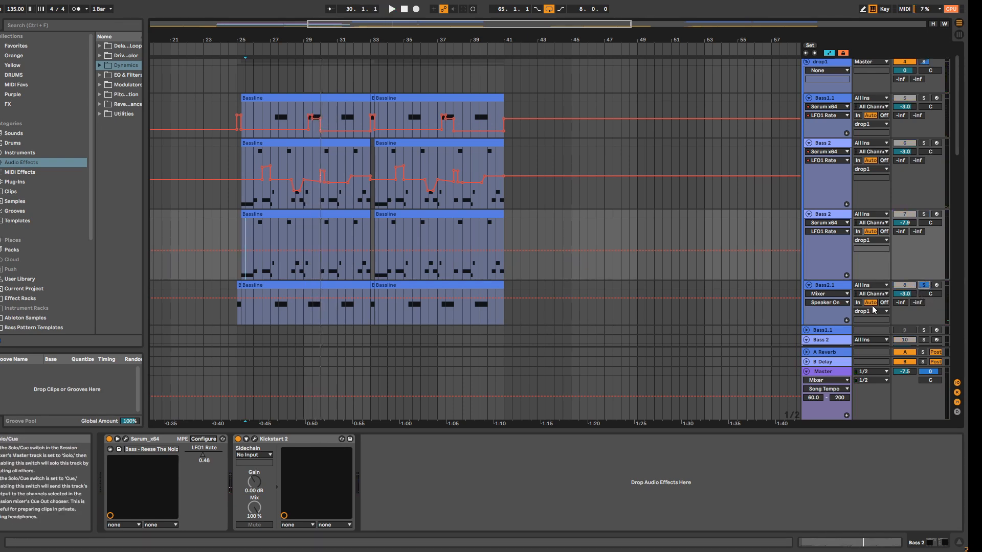
{"action": "left_click", "coordinate": [304, 309]}
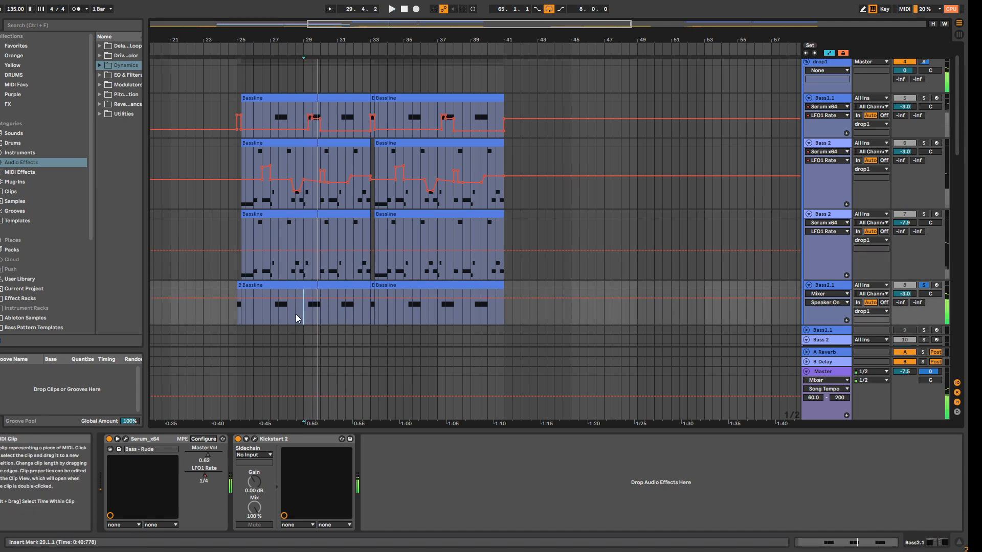
{"action": "left_click", "coordinate": [238, 313]}
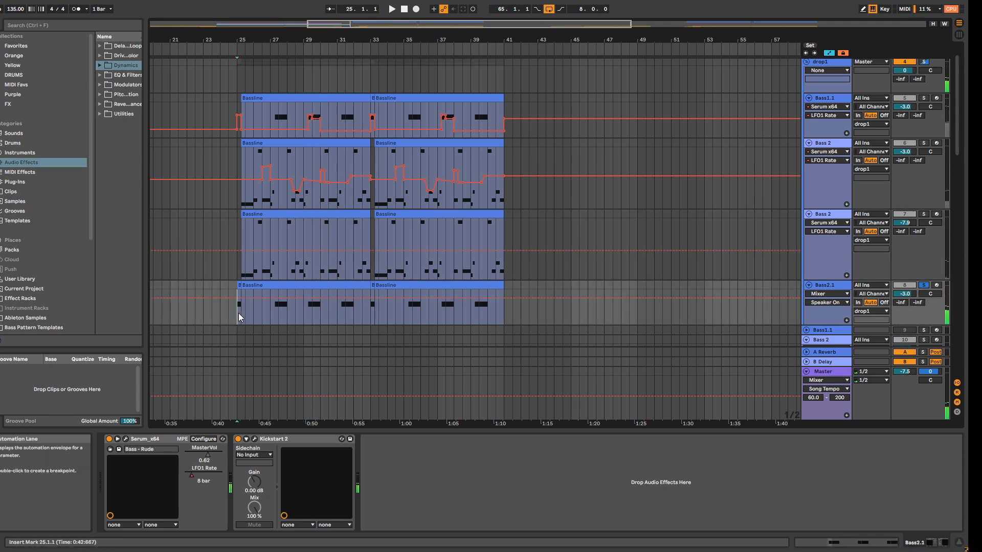
Step: Solo the drop1 group and compare its first drop from bar 25 with its second drop from bar 65
{"action": "left_click", "coordinate": [926, 63]}
{"action": "key", "text": "space"}
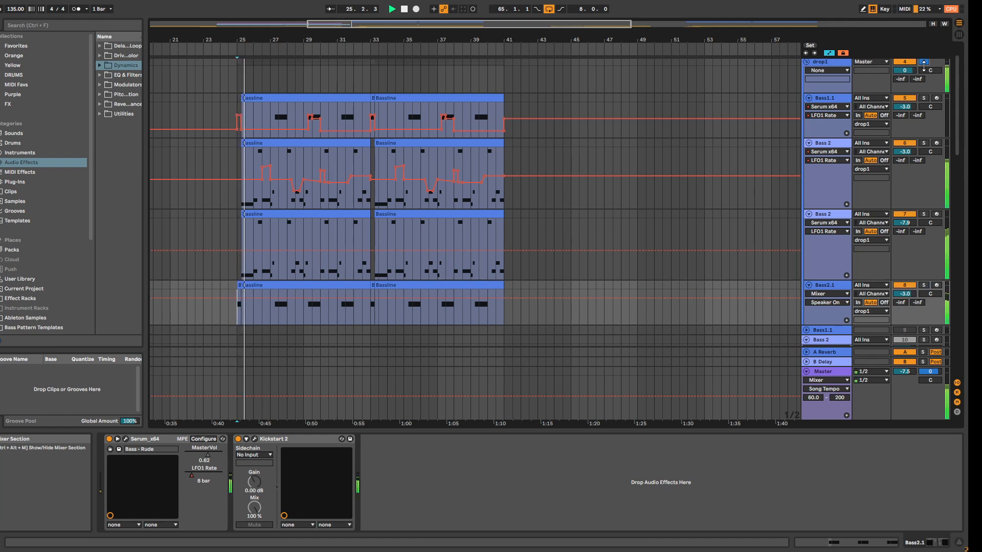
{"action": "left_click_drag", "start_coordinate": [363, 40], "coordinate": [0, 31]}
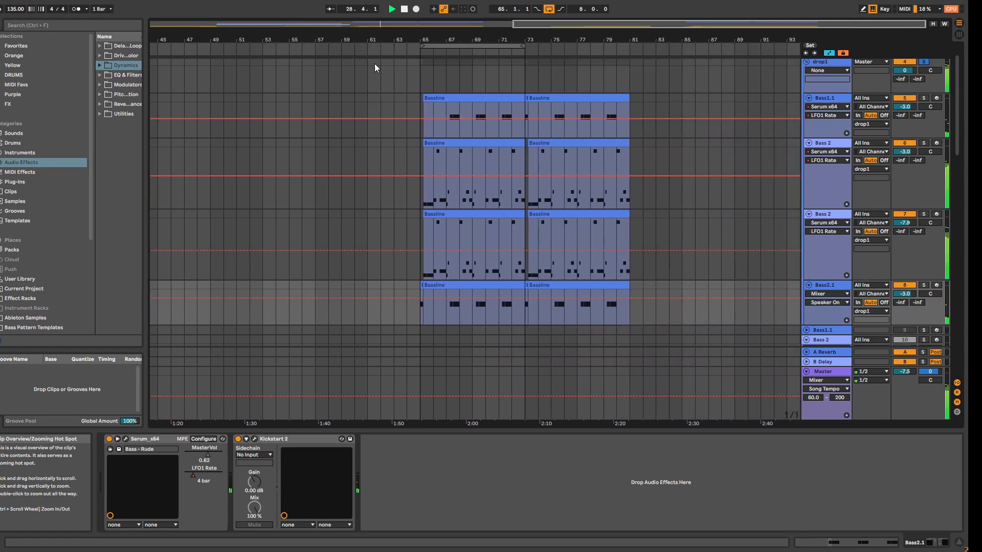
{"action": "left_click", "coordinate": [446, 46]}
{"action": "key", "text": "space"}
{"action": "key", "text": "space"}
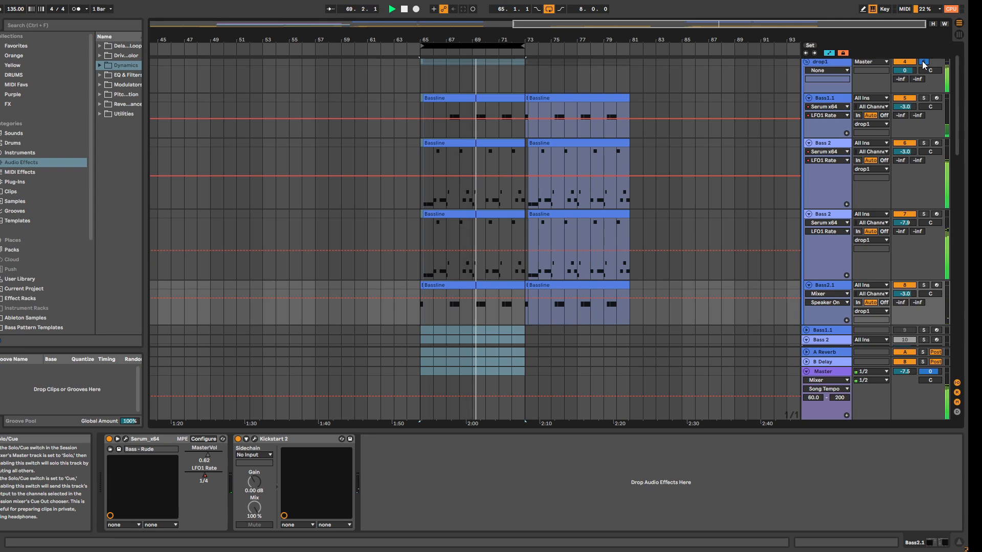
Step: Replay the first drop from bar 25 without the drop1 solo, and stop playback
{"action": "left_click_drag", "start_coordinate": [592, 30], "coordinate": [390, 31]}
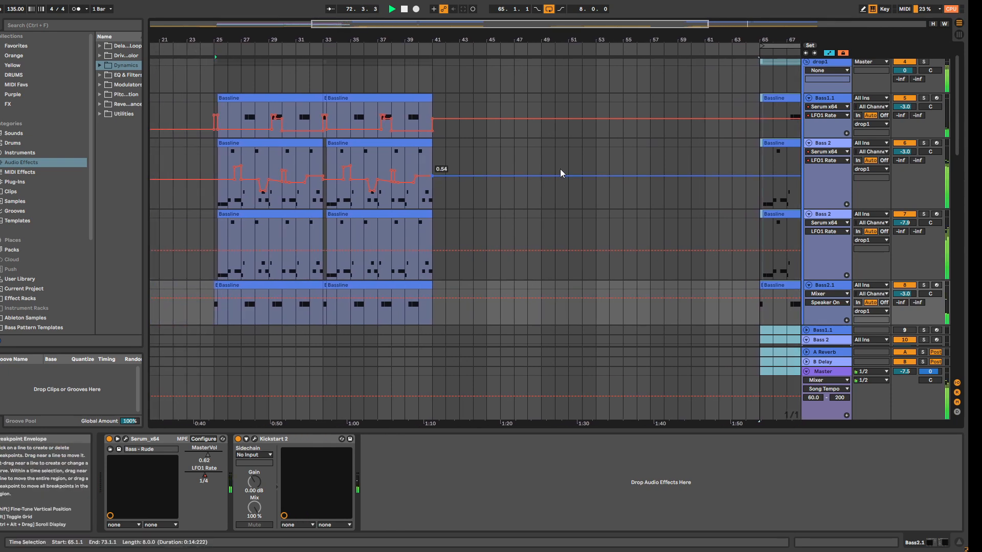
{"action": "left_click", "coordinate": [215, 52]}
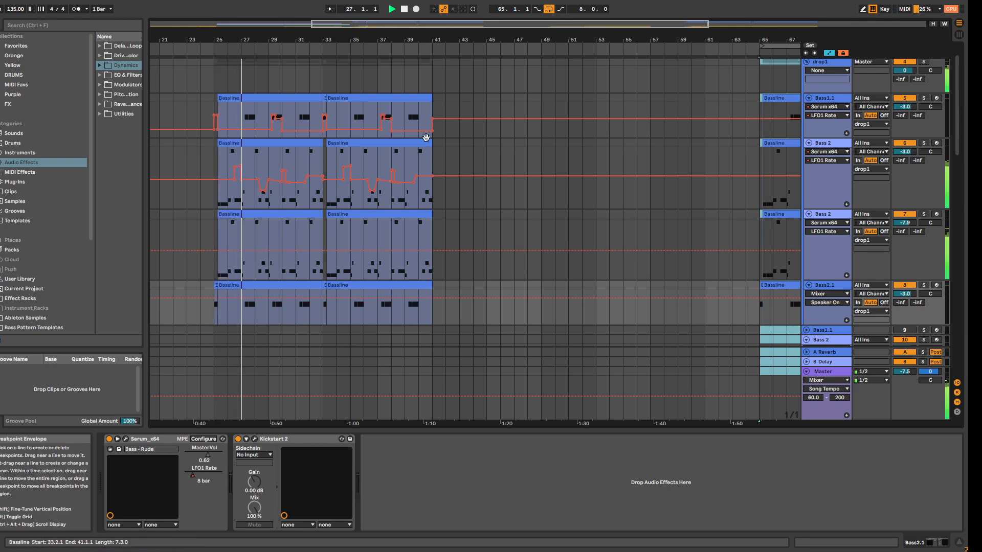
{"action": "left_click_drag", "start_coordinate": [392, 40], "coordinate": [343, 23]}
{"action": "left_click", "coordinate": [404, 9]}
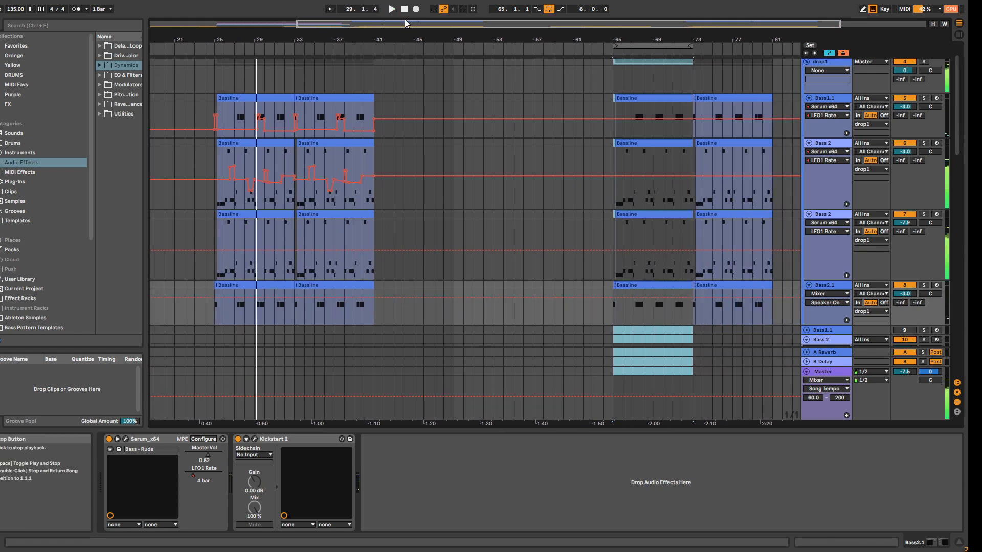
Step: Loop the first Bassline clip of the second drop on Bass1.1, starting at 65.2.1 with length 7.3.0
{"action": "left_click_drag", "start_coordinate": [556, 24], "coordinate": [728, 46]}
{"action": "left_click", "coordinate": [321, 98]}
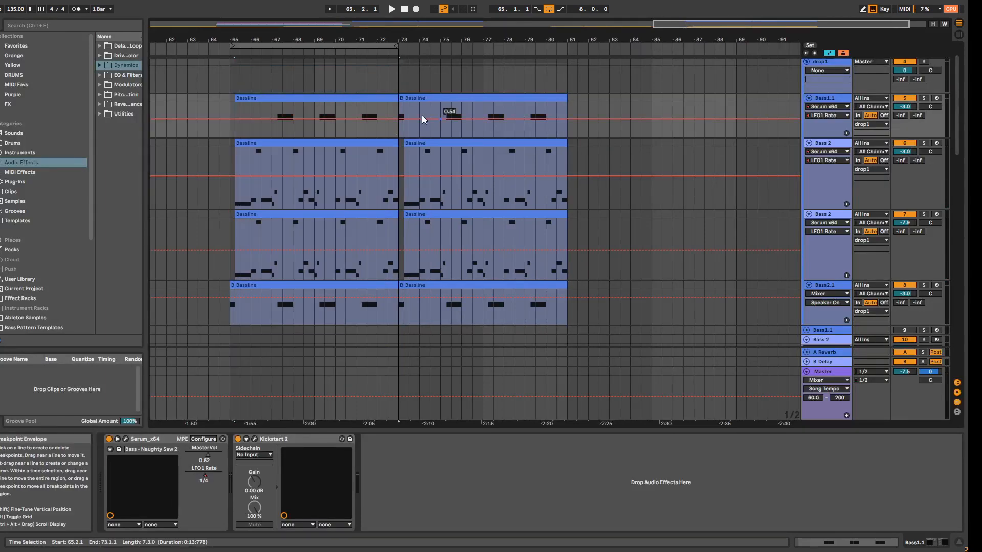
{"action": "mouse_move", "coordinate": [714, 24]}
{"action": "left_mouse_down"}
{"action": "mouse_move", "coordinate": [407, 25]}
{"action": "mouse_move", "coordinate": [706, 32]}
{"action": "left_mouse_up"}
{"action": "left_click", "coordinate": [824, 98]}
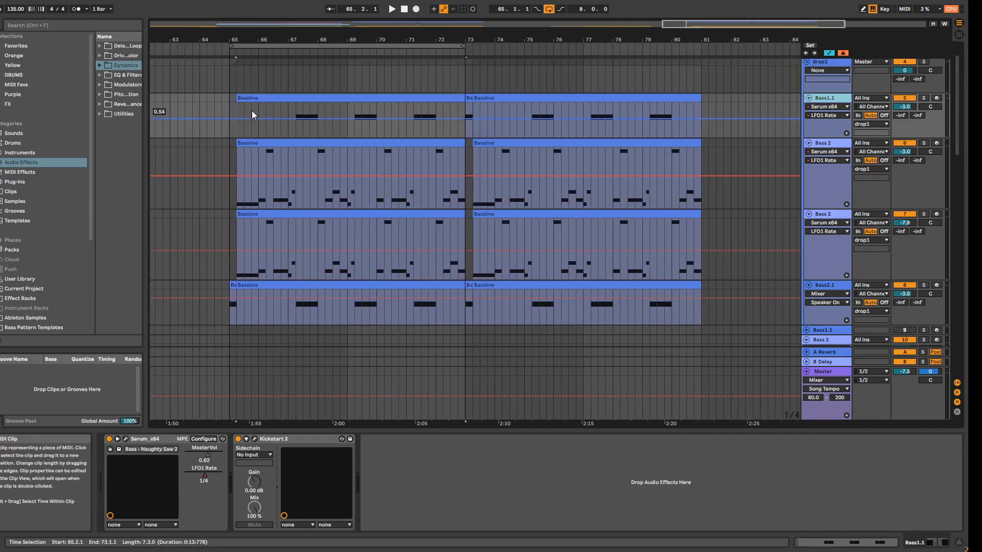
{"action": "left_click", "coordinate": [273, 96]}
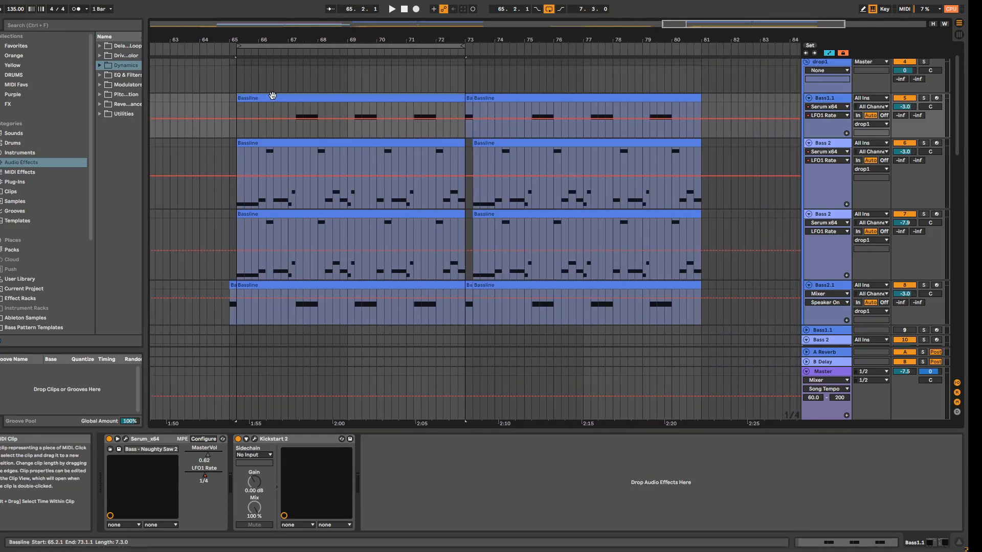
Step: Solo the Bass 2 track numbered 6 and open its Serum plug-in window beside the start of the second-drop clips
{"action": "left_click", "coordinate": [252, 174]}
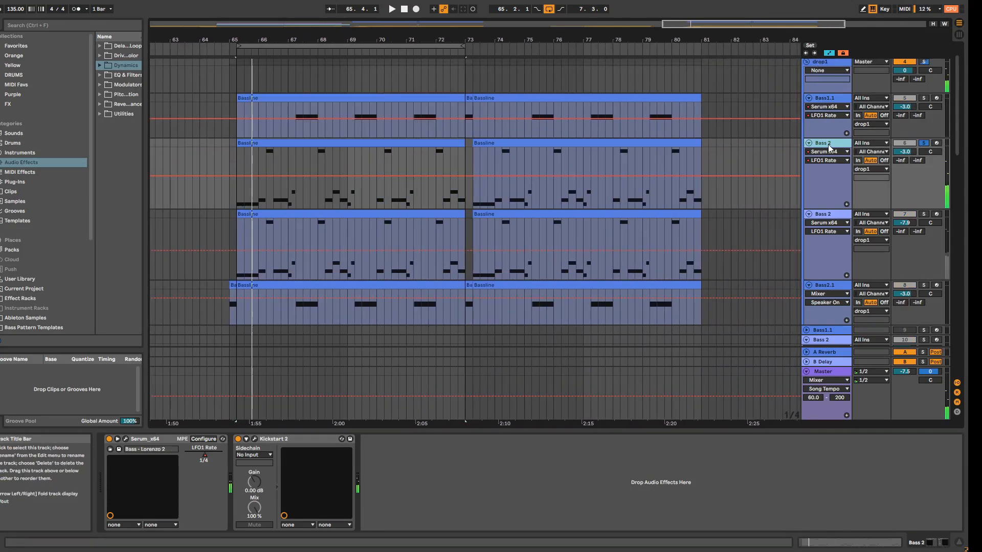
{"action": "left_click", "coordinate": [126, 439]}
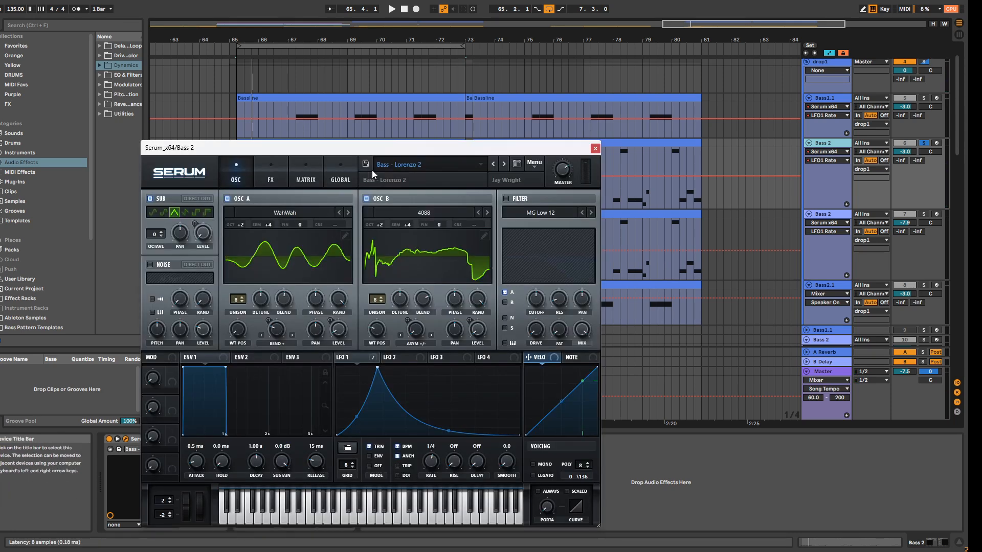
{"action": "left_click_drag", "start_coordinate": [396, 149], "coordinate": [385, 67]}
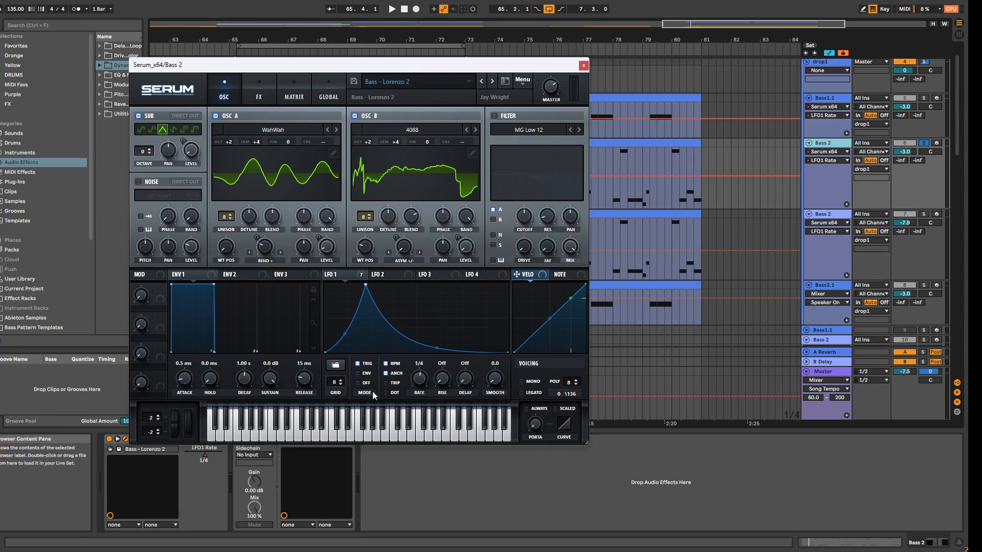
{"action": "left_click_drag", "start_coordinate": [429, 72], "coordinate": [648, 53]}
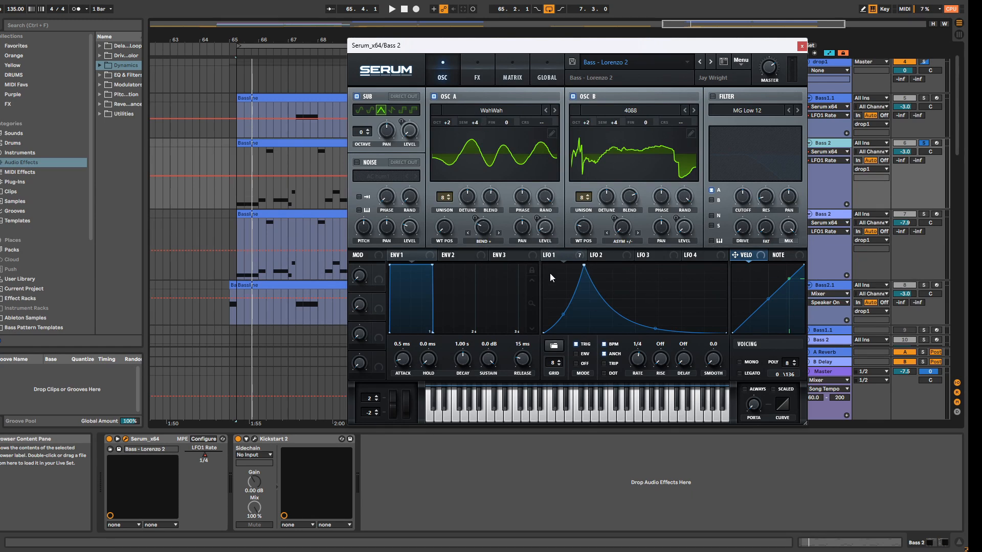
Step: Audition the bass patch in Serum, set the LFO 1 rate to 1/2, and close the plug-in window
{"action": "key", "text": "space"}
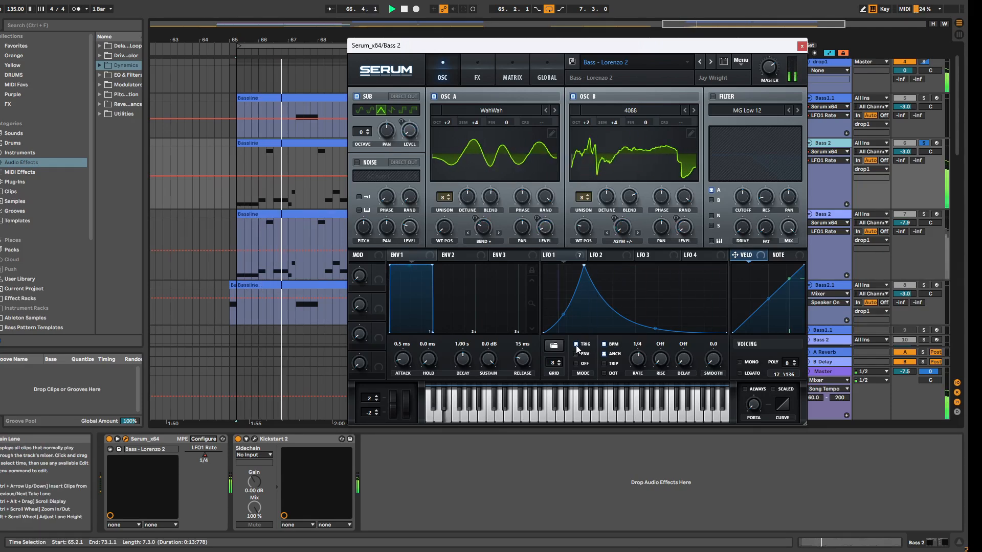
{"action": "key", "text": "space"}
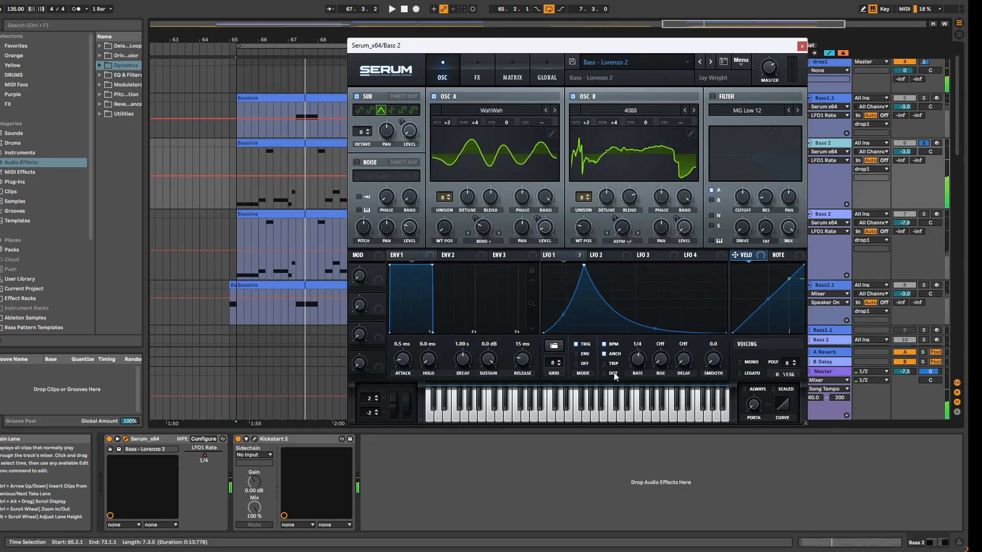
{"action": "left_click", "coordinate": [640, 362]}
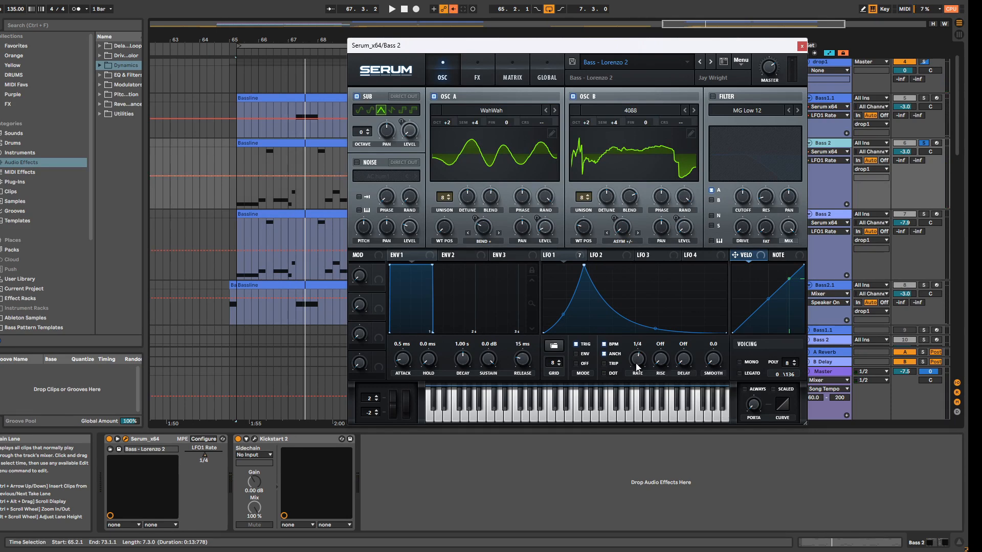
{"action": "key", "text": "ctrl+z"}
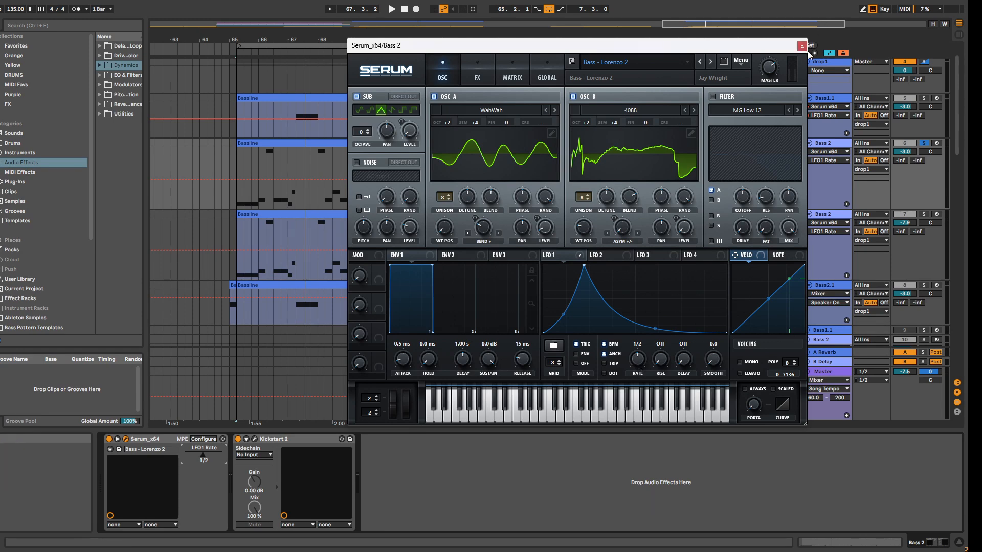
{"action": "left_click", "coordinate": [802, 46]}
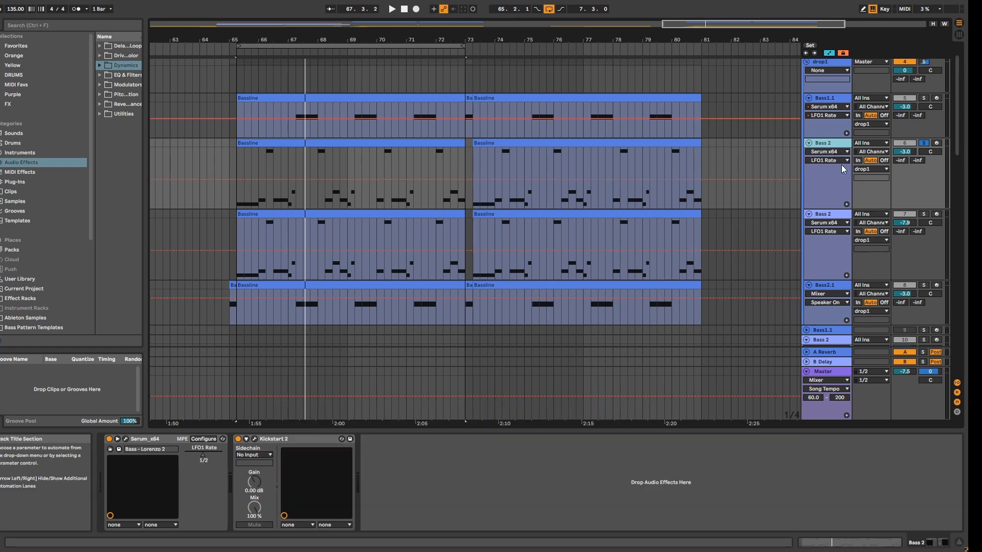
Step: Loop bars 25.1.1 to 28.1.1 of the first drop on the soloed Bass 2 track and play the section
{"action": "left_click_drag", "start_coordinate": [304, 26], "coordinate": [395, 44]}
{"action": "left_click", "coordinate": [195, 181]}
{"action": "left_click_drag", "start_coordinate": [196, 204], "coordinate": [345, 184]}
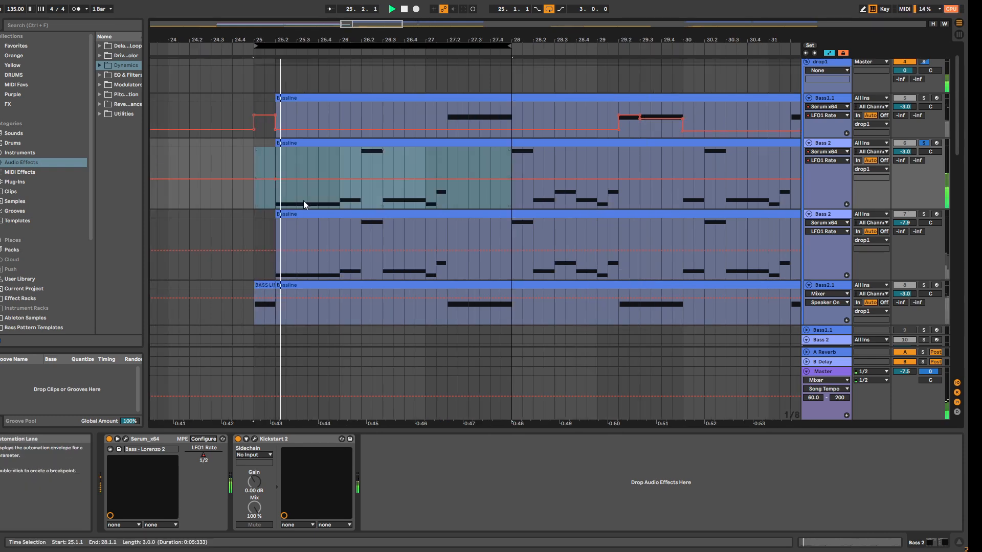
{"action": "key", "text": "Escape"}
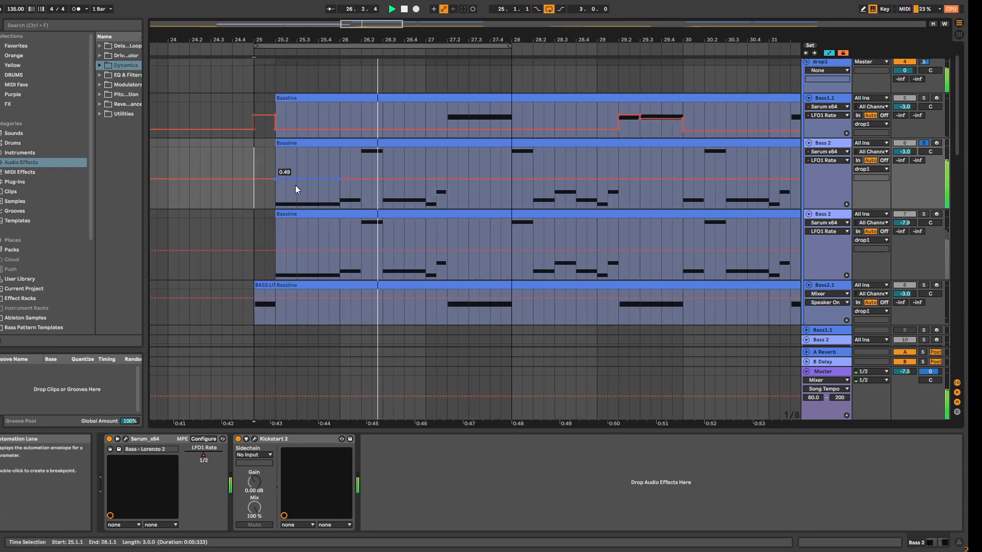
Step: Raise the LFO1 Rate automation on the soloed Bass 2 track to 1/8 over the first long note, from 25.2 to bar 26
{"action": "left_click_drag", "start_coordinate": [290, 178], "coordinate": [276, 172]}
{"action": "left_click_drag", "start_coordinate": [340, 184], "coordinate": [340, 173]}
{"action": "key", "text": "space"}
Step: Open Bass 2's Serum window, play the loop to watch the automated LFO 1 rate, and close the window
{"action": "left_click", "coordinate": [125, 439]}
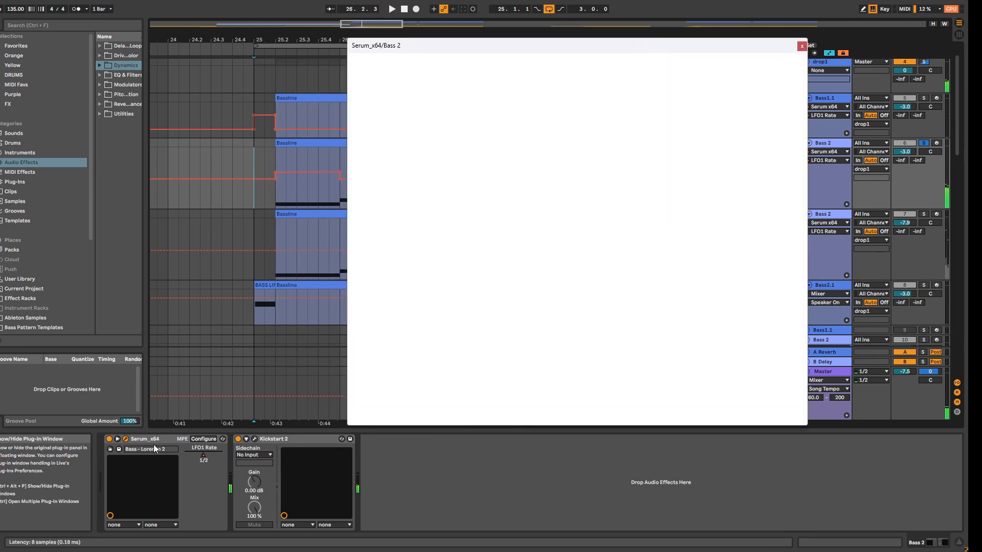
{"action": "left_click_drag", "start_coordinate": [596, 55], "coordinate": [627, 63]}
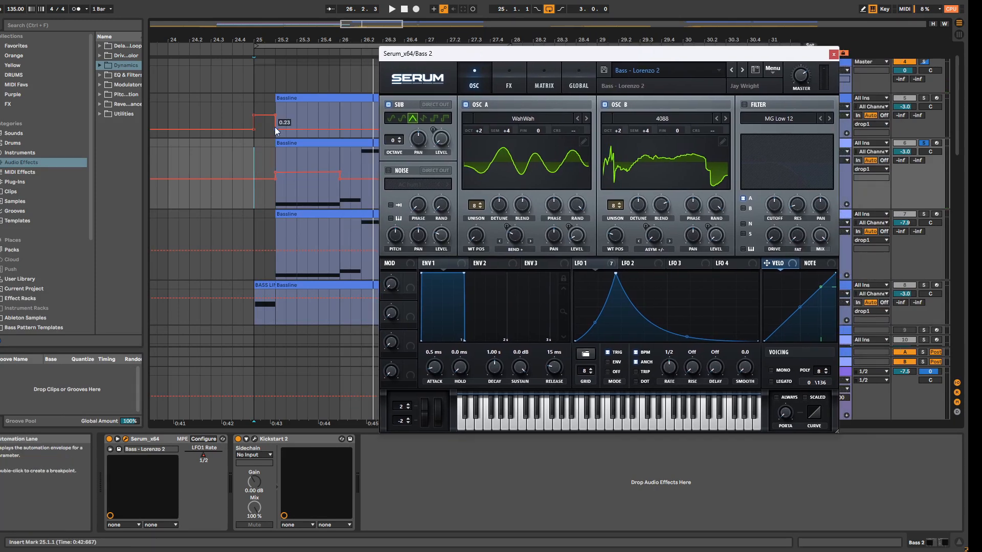
{"action": "left_click", "coordinate": [287, 46]}
{"action": "key", "text": "space"}
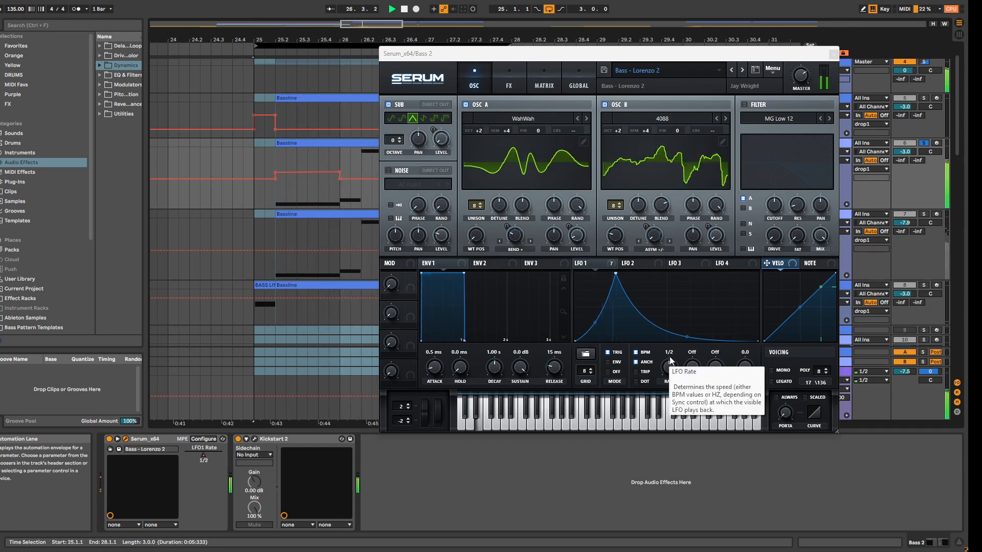
{"action": "key", "text": "space"}
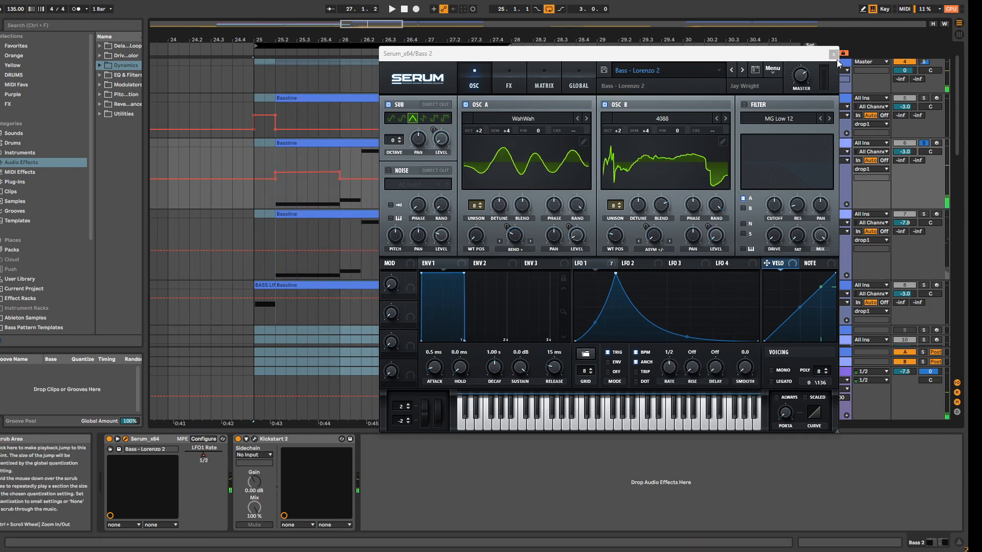
{"action": "left_click", "coordinate": [834, 54]}
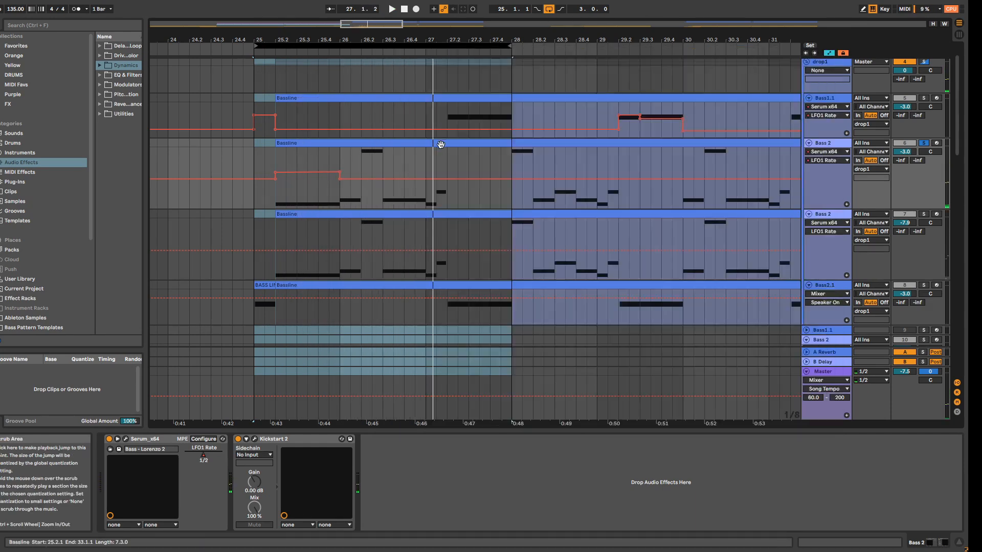
Step: Raise Bass 2's LFO1 Rate automation to 1/16 over the short note at 26.2 and drop it to a slow rate from 26.3
{"action": "left_click", "coordinate": [361, 180]}
{"action": "left_click_drag", "start_coordinate": [362, 179], "coordinate": [363, 151]}
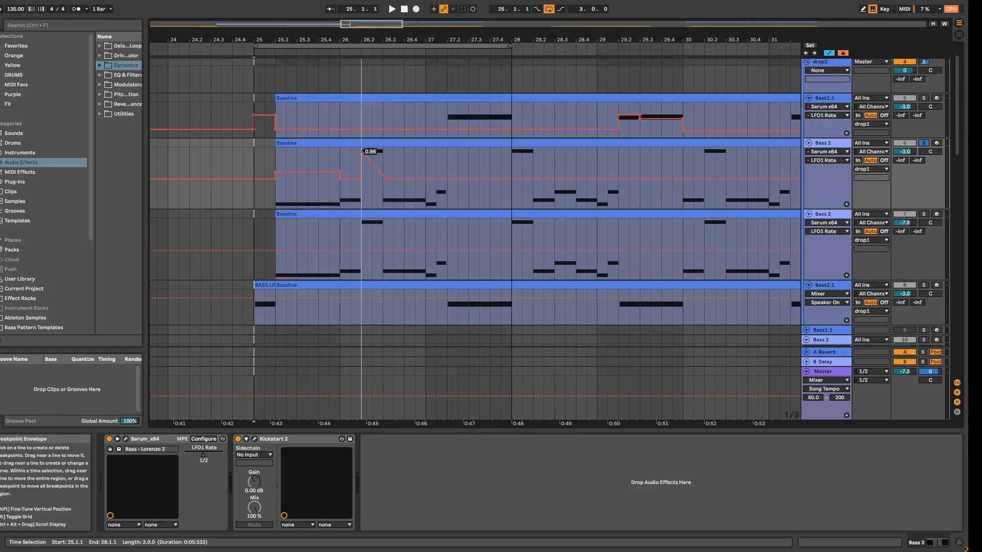
{"action": "key", "text": "space"}
{"action": "left_click_drag", "start_coordinate": [378, 175], "coordinate": [386, 167]}
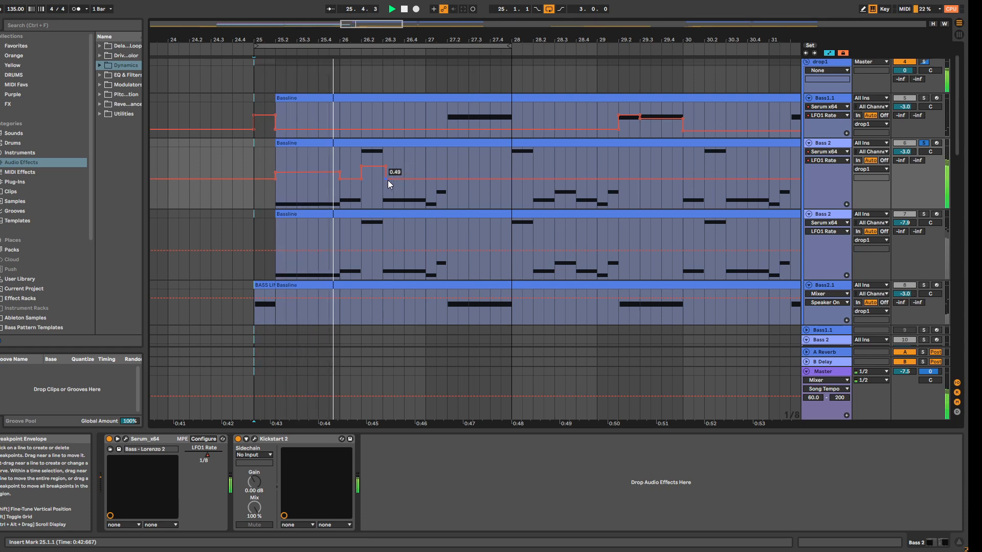
{"action": "mouse_move", "coordinate": [388, 180]}
{"action": "left_mouse_down"}
{"action": "mouse_move", "coordinate": [384, 189]}
{"action": "mouse_move", "coordinate": [377, 174]}
{"action": "mouse_move", "coordinate": [386, 167]}
{"action": "mouse_move", "coordinate": [373, 172]}
{"action": "mouse_move", "coordinate": [385, 189]}
{"action": "mouse_move", "coordinate": [383, 166]}
{"action": "left_mouse_up"}
{"action": "key", "text": "space"}
{"action": "key", "text": "space"}
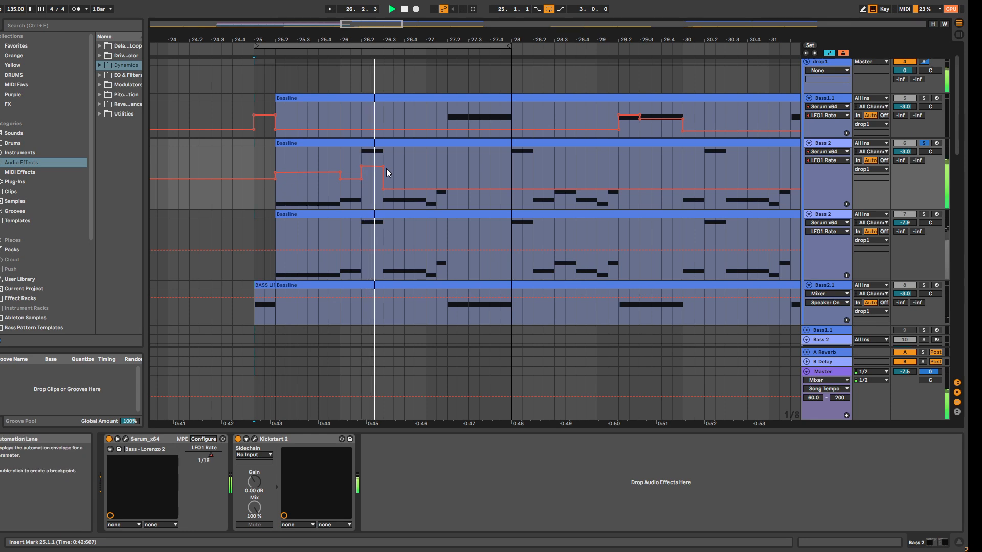
Step: Step Bass 2's LFO1 Rate automation up to 0.50 near bar 27 and down to about 0.16 from 27.3, replaying the loop
{"action": "left_click_drag", "start_coordinate": [383, 167], "coordinate": [372, 178]}
{"action": "key", "text": "space"}
{"action": "key", "text": "space"}
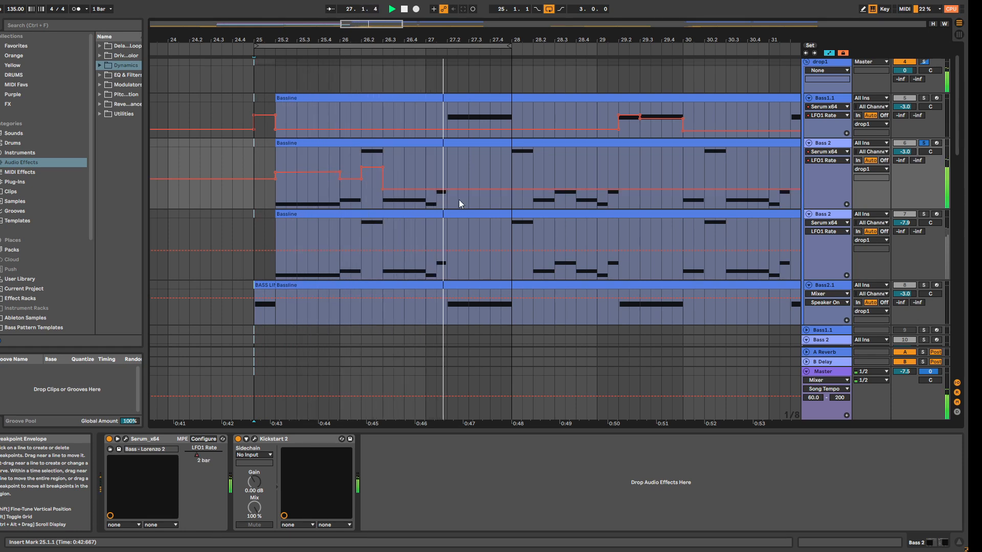
{"action": "left_click_drag", "start_coordinate": [431, 192], "coordinate": [423, 178]}
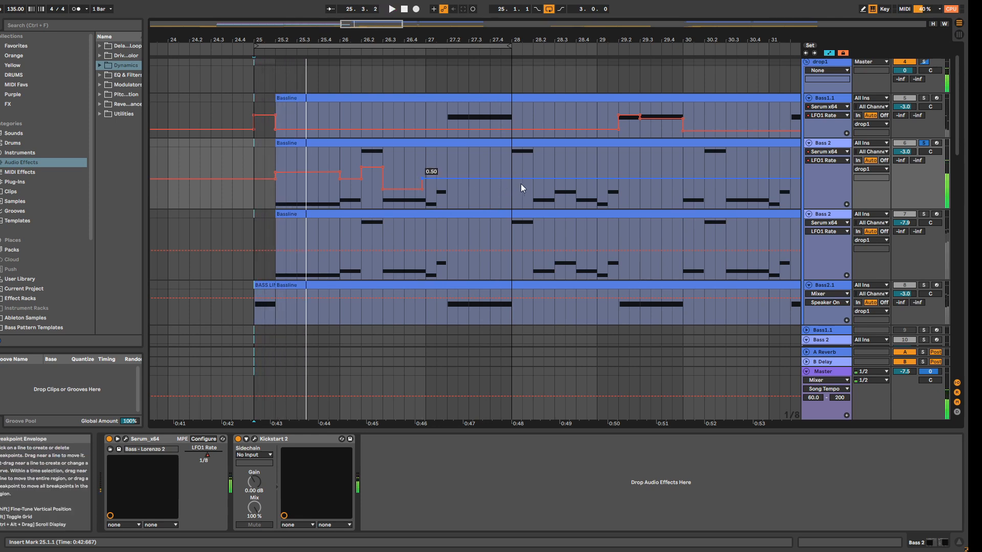
{"action": "left_click_drag", "start_coordinate": [513, 179], "coordinate": [468, 199]}
{"action": "key", "text": "space"}
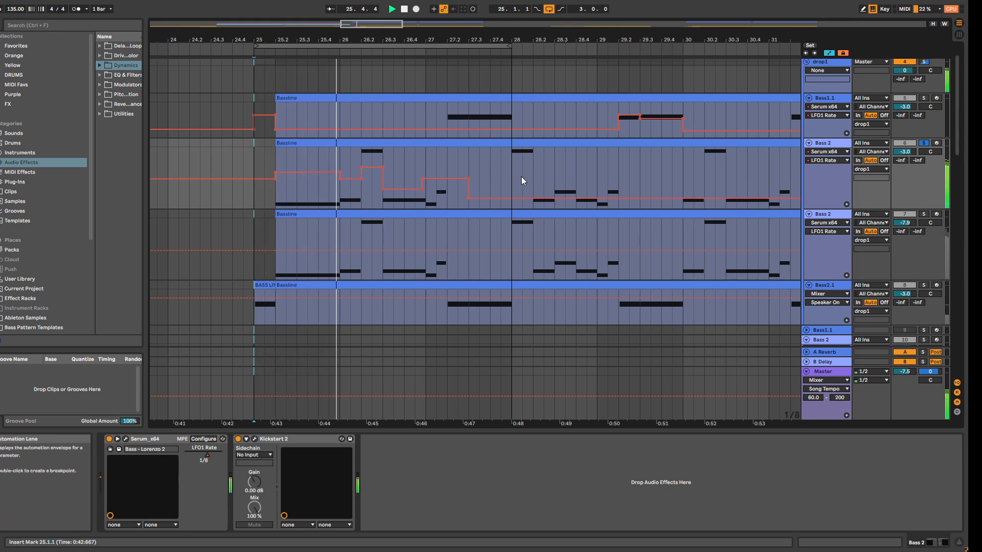
Step: Raise the LFO1 Rate automation on Bass1.1 to about 0.60 across the note from 27.2 to 28 and replay the loop
{"action": "left_click", "coordinate": [836, 99]}
{"action": "key", "text": "space"}
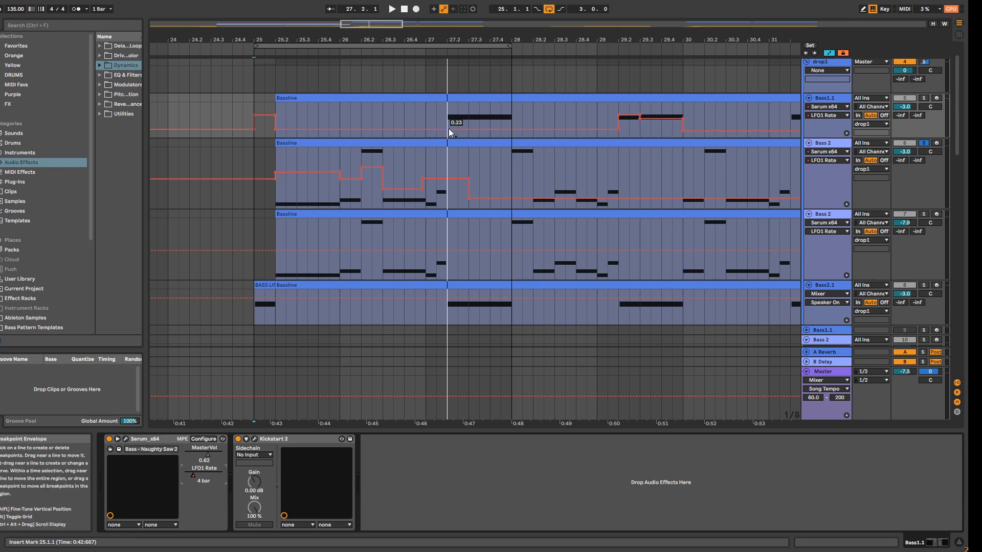
{"action": "left_click_drag", "start_coordinate": [448, 130], "coordinate": [448, 118]}
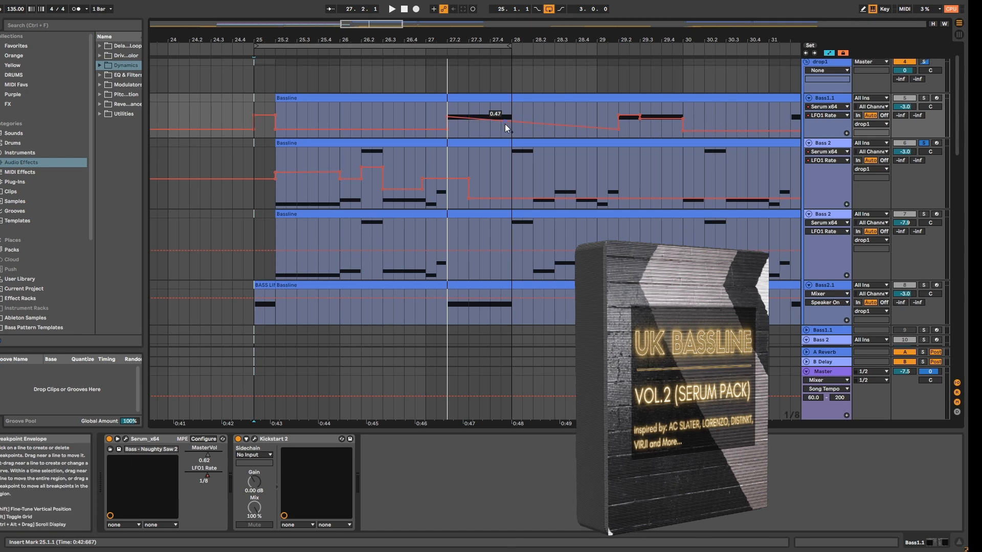
{"action": "left_click_drag", "start_coordinate": [507, 122], "coordinate": [507, 118]}
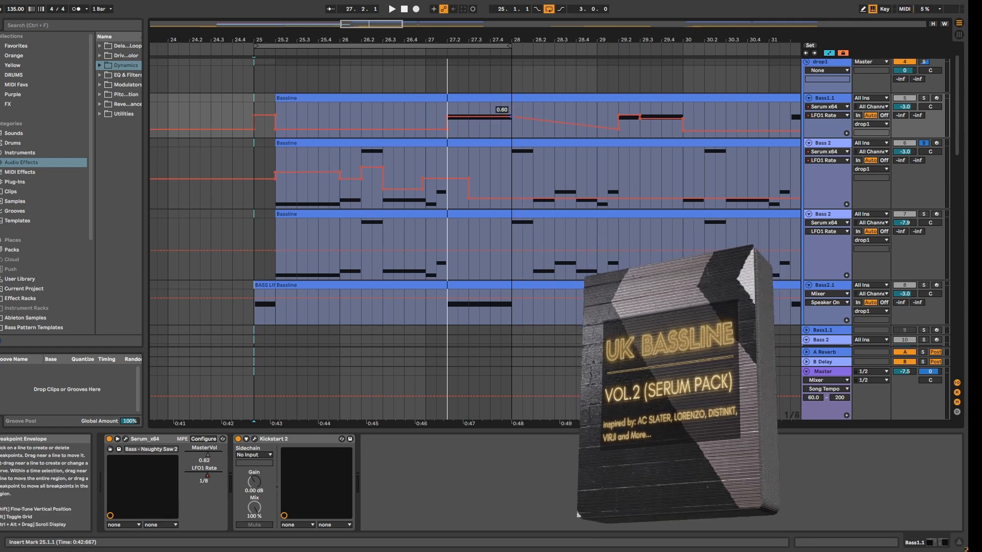
{"action": "key", "text": "space"}
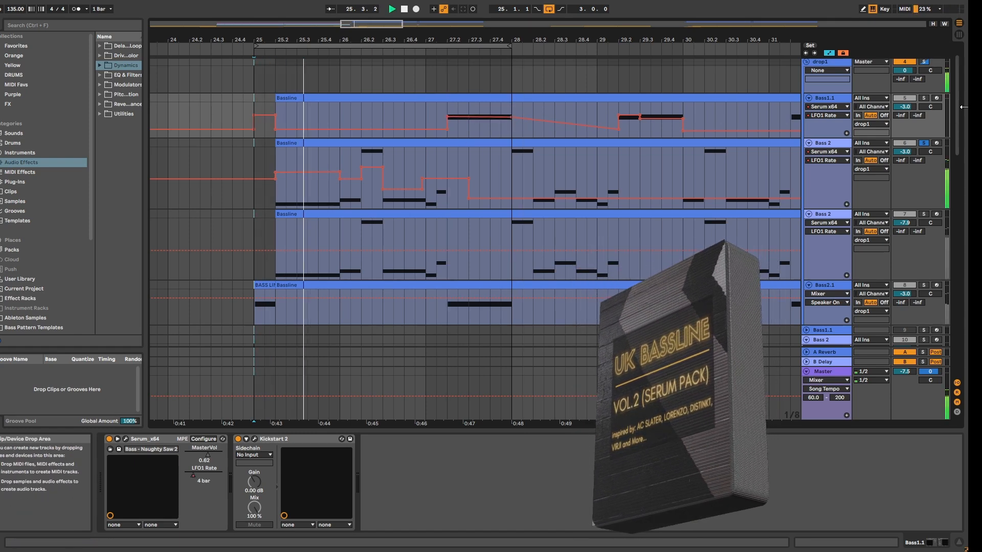
Step: Audition Bass1.1 with the other bass layers and lower its LFO1 Rate automation to about 0.34 over the second half of the 27.2 note
{"action": "left_click", "coordinate": [923, 99]}
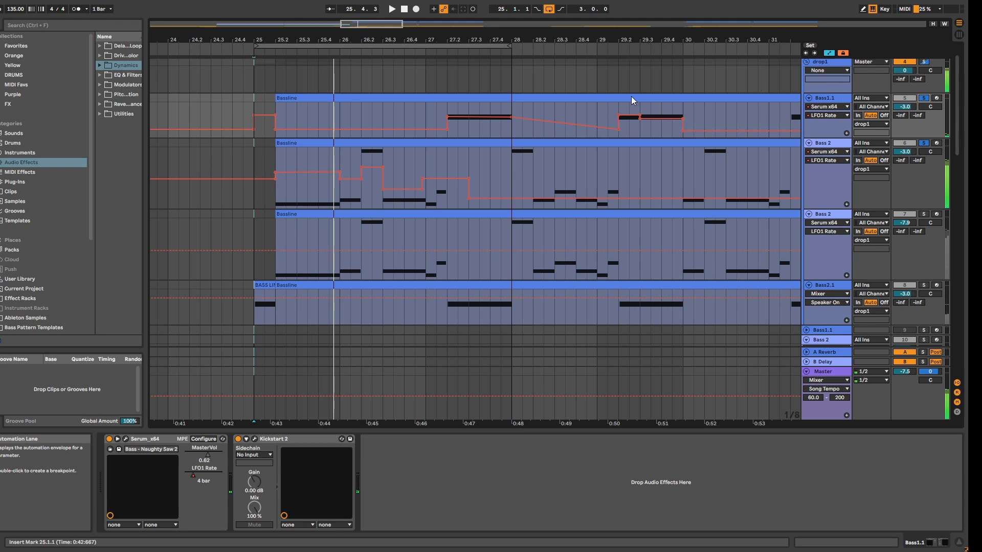
{"action": "key", "text": "space"}
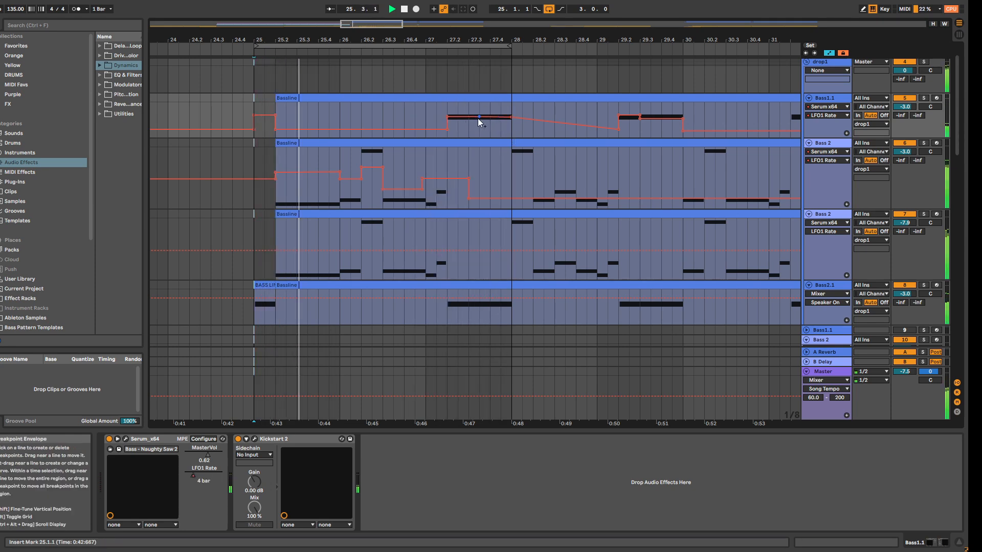
{"action": "left_click_drag", "start_coordinate": [498, 116], "coordinate": [500, 124]}
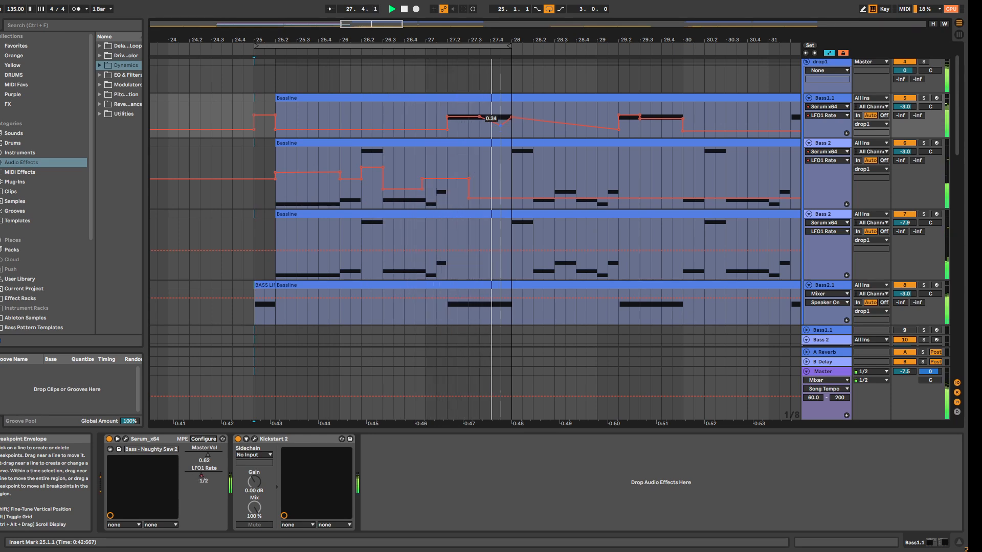
{"action": "left_click_drag", "start_coordinate": [501, 124], "coordinate": [480, 117]}
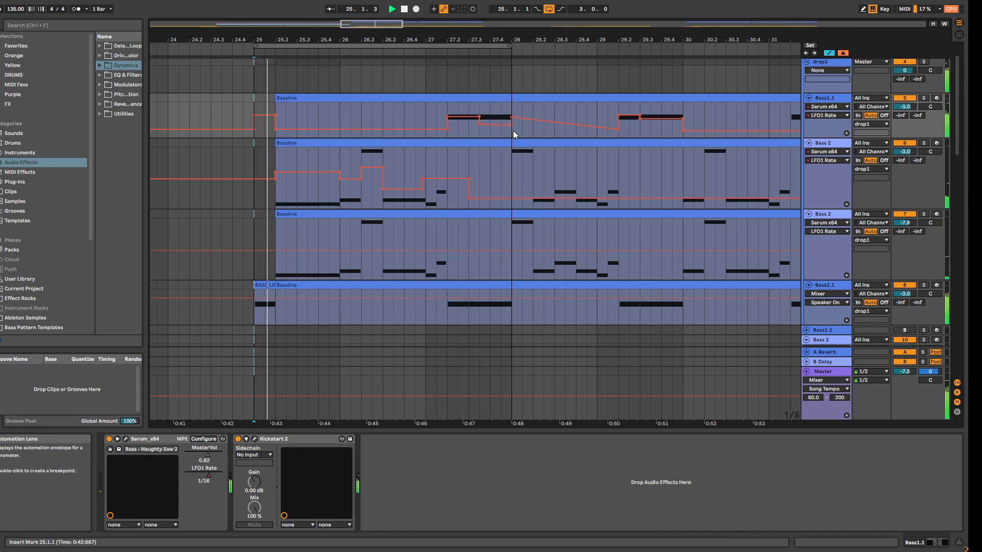
Step: Extend the loop to bar 30.1.1 and raise Bass 2's LFO1 Rate automation back to mid-level from bar 28
{"action": "left_click_drag", "start_coordinate": [512, 46], "coordinate": [680, 49]}
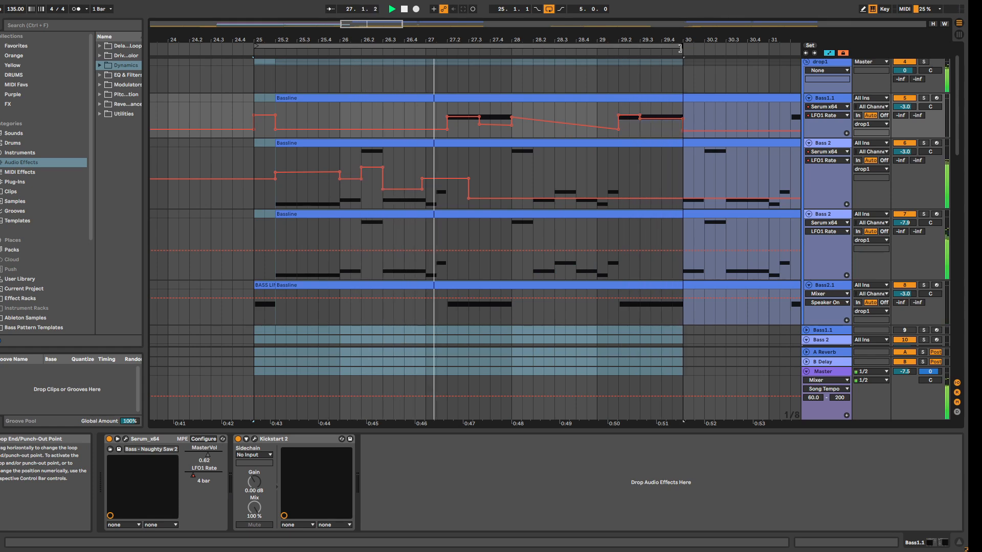
{"action": "left_click", "coordinate": [506, 199]}
{"action": "left_click_drag", "start_coordinate": [516, 198], "coordinate": [513, 181]}
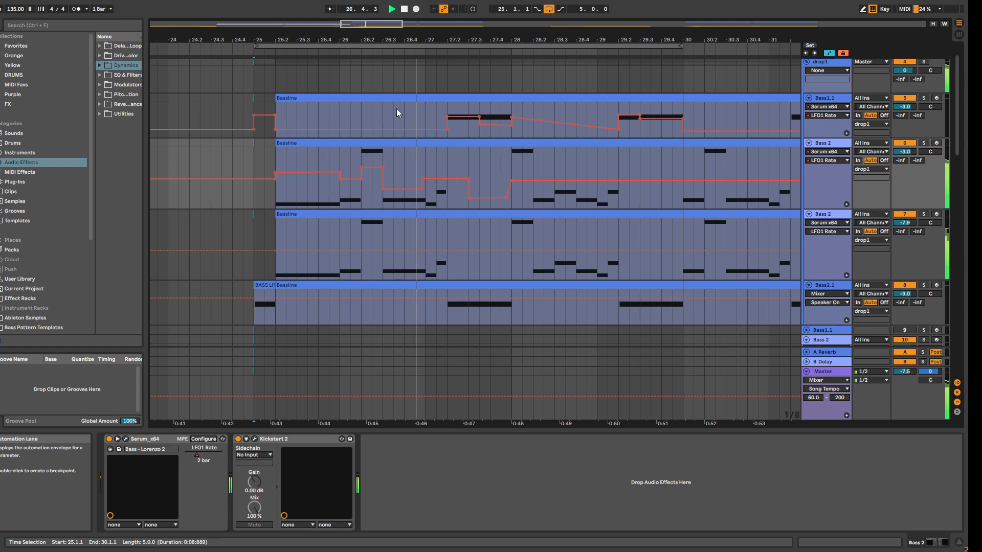
{"action": "mouse_move", "coordinate": [367, 25]}
{"action": "left_mouse_down"}
{"action": "mouse_move", "coordinate": [376, 7]}
{"action": "mouse_move", "coordinate": [351, 6]}
{"action": "mouse_move", "coordinate": [374, 11]}
{"action": "left_mouse_up"}
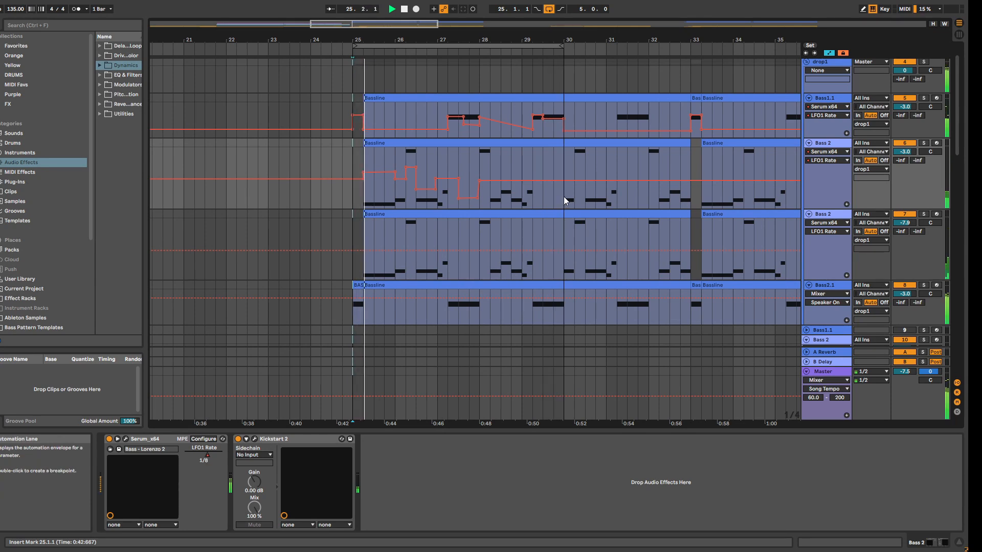
{"action": "key", "text": "space"}
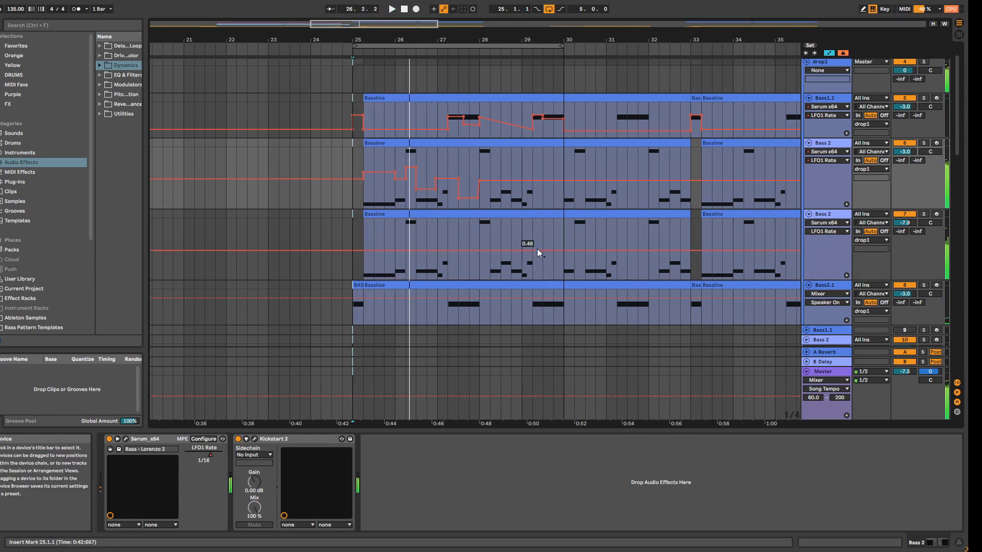
Step: Play bars 25 to 30 with the LFO1 Rate automation on Bass1.1 and Bass 2 deleted, and undo the deletion
{"action": "left_click_drag", "start_coordinate": [563, 170], "coordinate": [352, 117]}
{"action": "key", "text": "Delete"}
{"action": "key", "text": "space"}
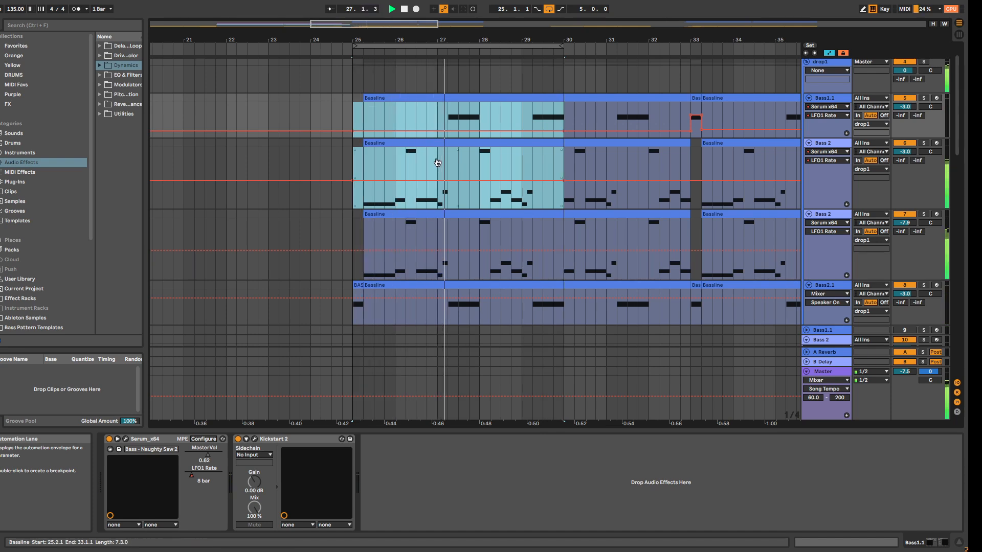
{"action": "key", "text": "ctrl+z"}
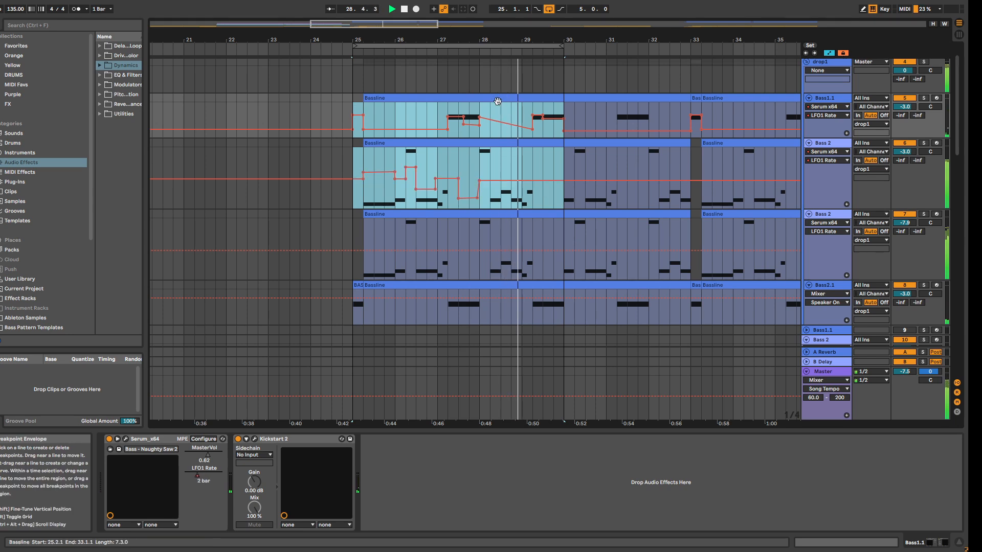
{"action": "left_click", "coordinate": [405, 9]}
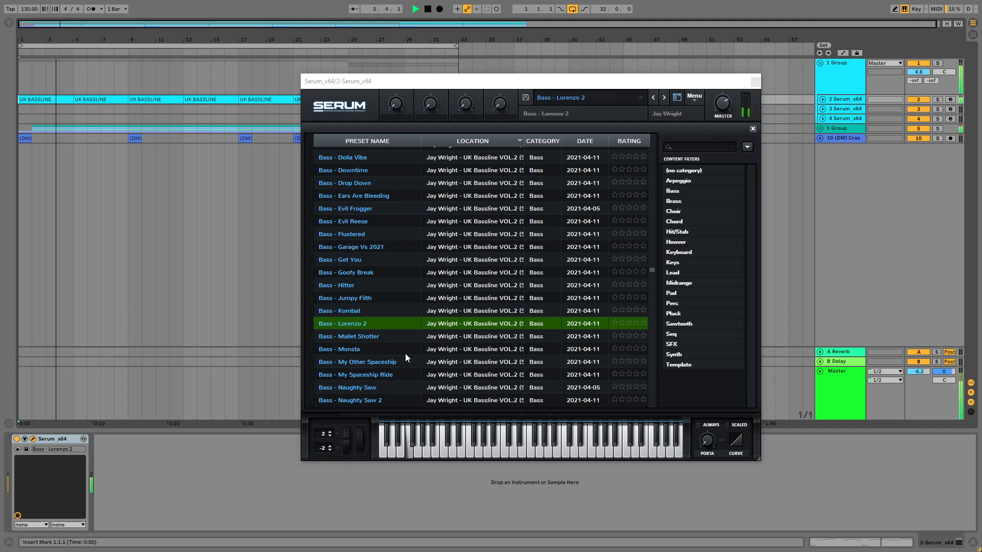
Step: Audition the presets Bass - Mallet Shotter, Bass - Razor Goof and Bass - SIC from the UK Bassline VOL.2 pack in Serum
{"action": "left_click", "coordinate": [374, 335]}
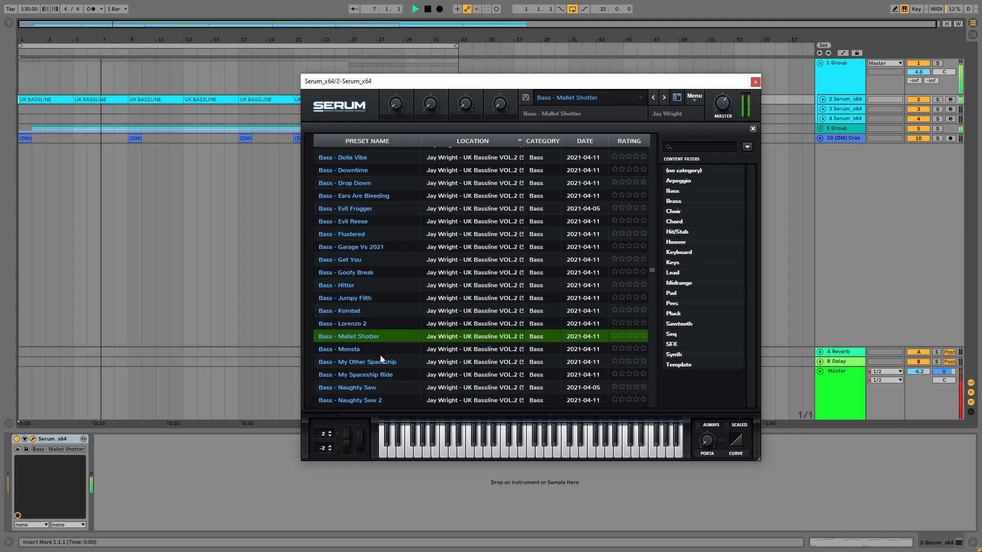
{"action": "scroll", "coordinate": [377, 353], "scroll_direction": "down", "scroll_amount": 4}
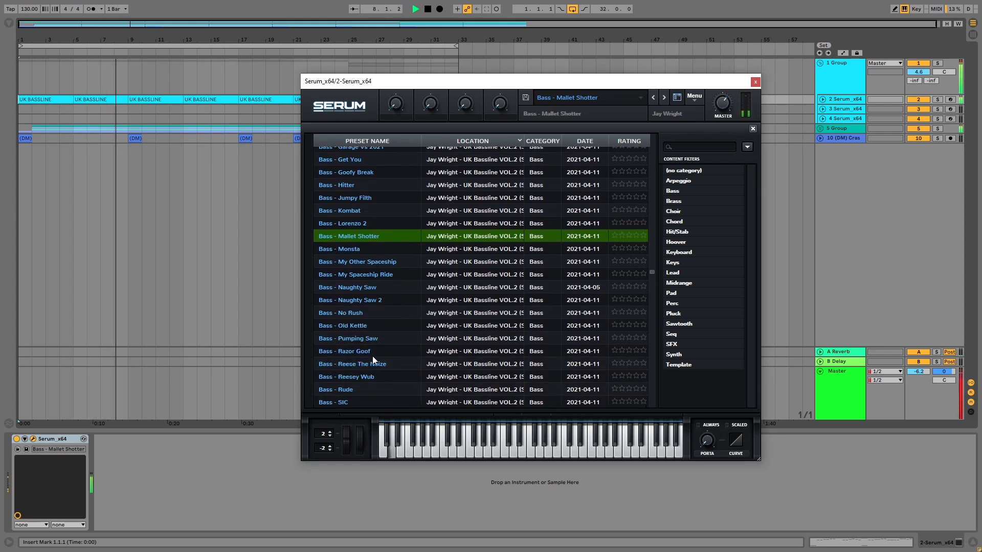
{"action": "left_click", "coordinate": [372, 352]}
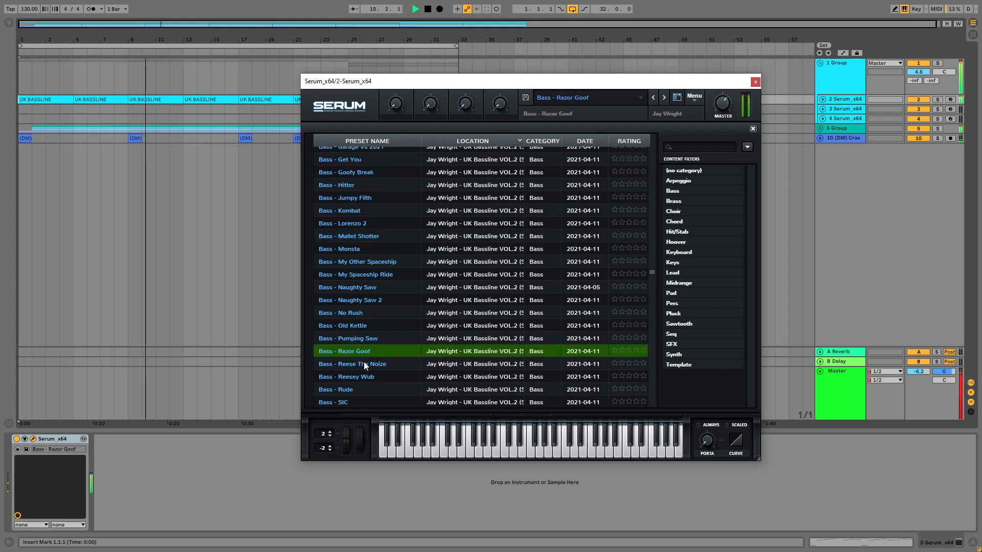
{"action": "scroll", "coordinate": [364, 361], "scroll_direction": "down", "scroll_amount": 1}
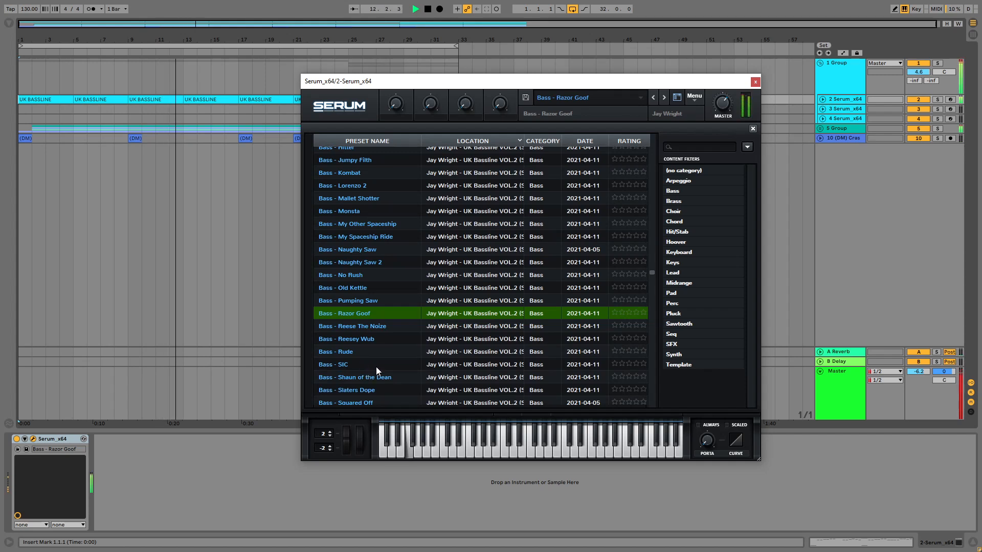
{"action": "left_click", "coordinate": [367, 366]}
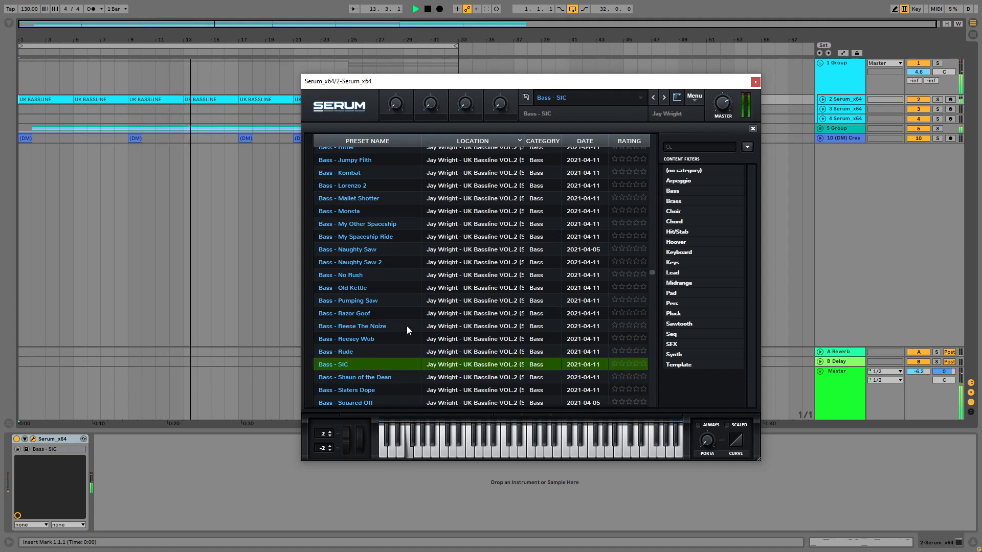
Step: Audition the UK Bassline VOL.2 presets Bass - Shaun of the Dean and Bass - That UK Bass 2 in Serum
{"action": "scroll", "coordinate": [385, 356], "scroll_direction": "down", "scroll_amount": 1}
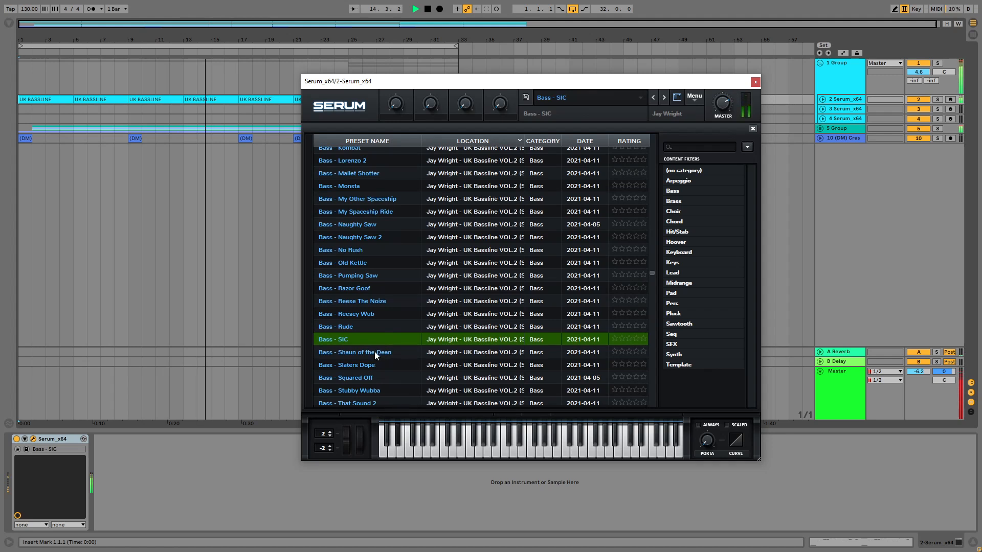
{"action": "left_click", "coordinate": [374, 352]}
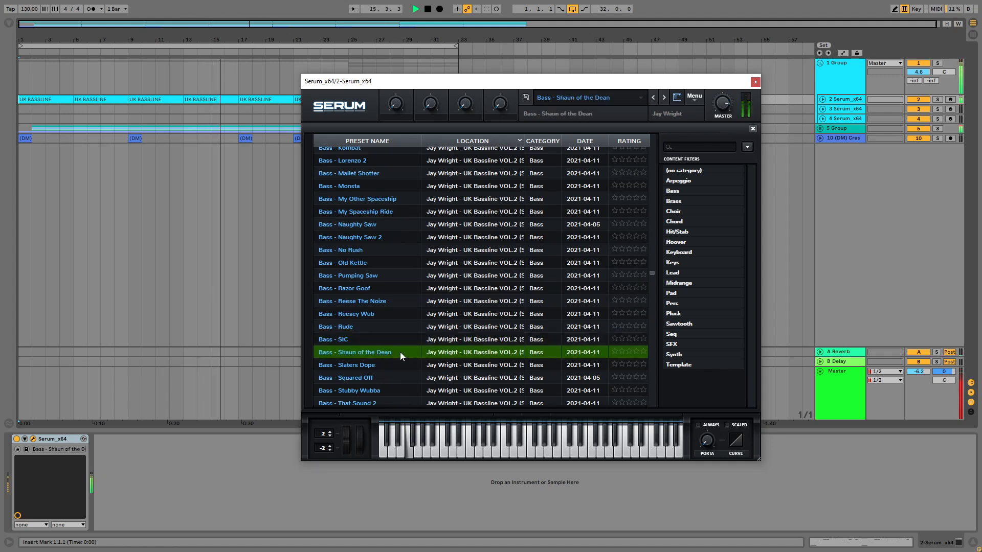
{"action": "scroll", "coordinate": [396, 354], "scroll_direction": "down", "scroll_amount": 2}
{"action": "scroll", "coordinate": [387, 354], "scroll_direction": "down", "scroll_amount": 1}
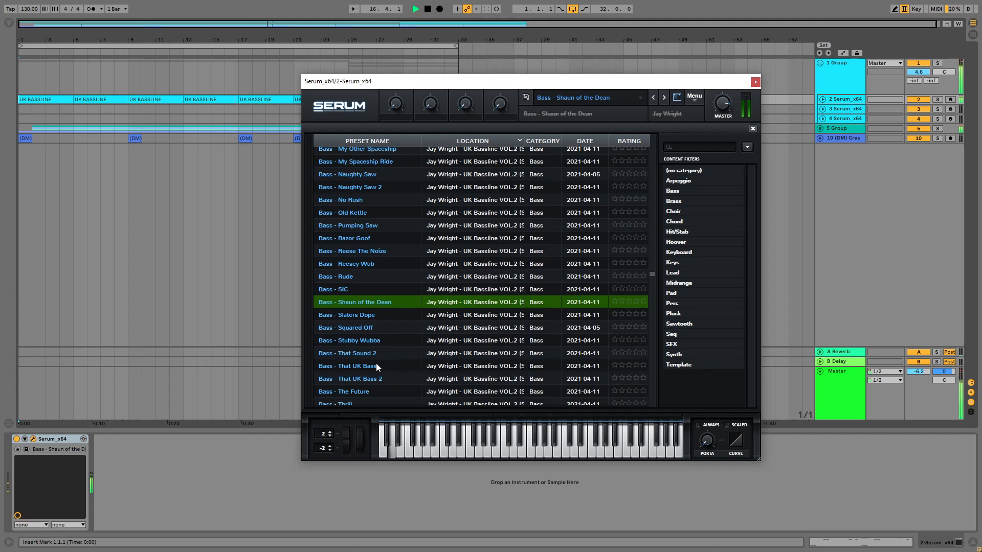
{"action": "left_click", "coordinate": [383, 379]}
{"action": "scroll", "coordinate": [362, 387], "scroll_direction": "down", "scroll_amount": 2}
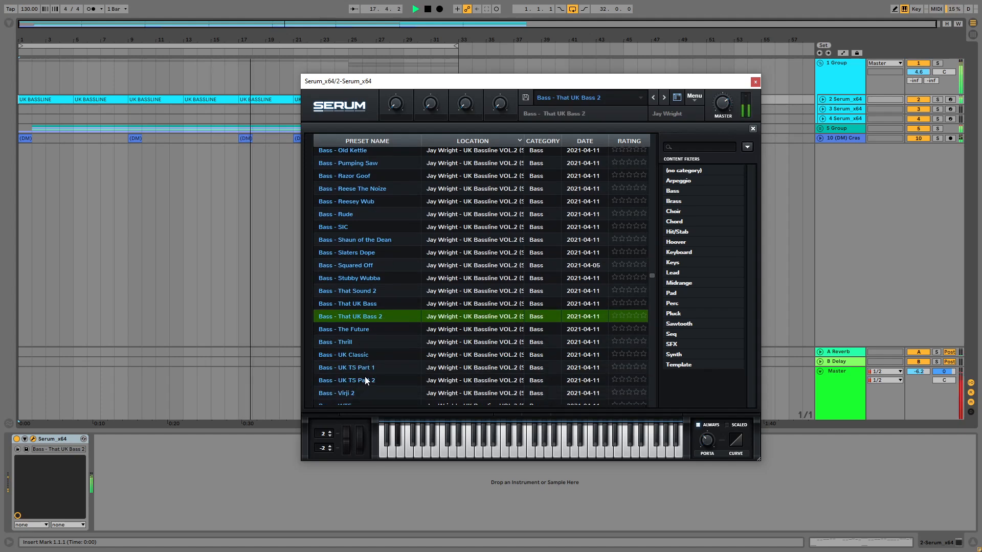
Step: Audition the UK Bassline VOL.2 presets Bass - Virji 2 and Bass - Zinc Oxide in Serum, and close the plugin window
{"action": "scroll", "coordinate": [376, 351], "scroll_direction": "down", "scroll_amount": 1}
{"action": "left_click_drag", "start_coordinate": [451, 86], "coordinate": [575, 84]}
{"action": "scroll", "coordinate": [510, 374], "scroll_direction": "down", "scroll_amount": 2}
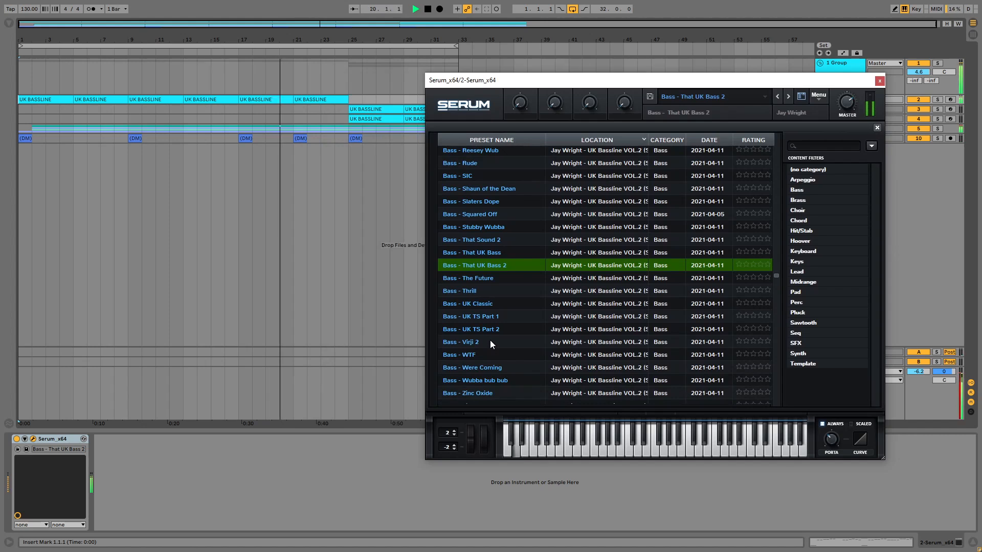
{"action": "left_click", "coordinate": [484, 344]}
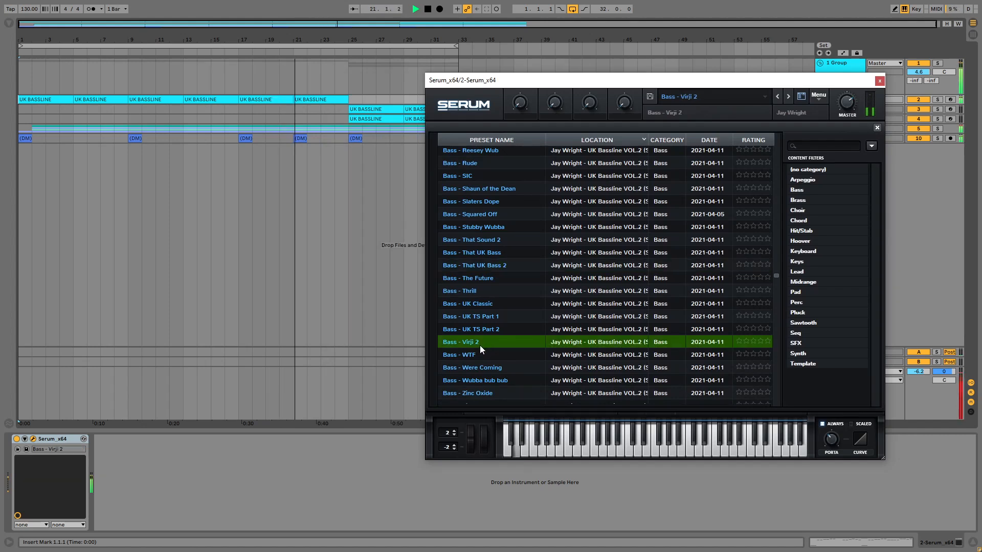
{"action": "scroll", "coordinate": [514, 348], "scroll_direction": "down", "scroll_amount": 2}
{"action": "scroll", "coordinate": [509, 368], "scroll_direction": "up", "scroll_amount": 1}
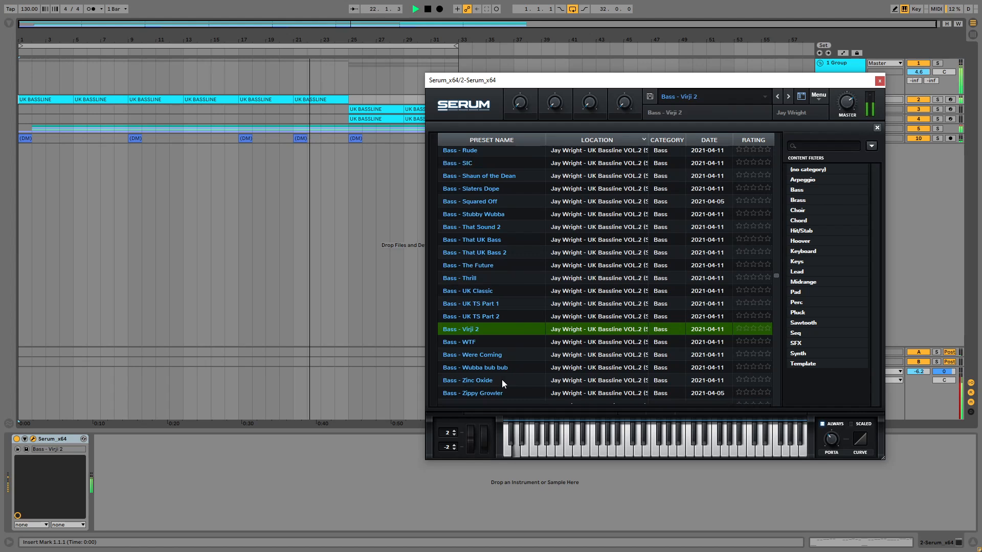
{"action": "left_click", "coordinate": [502, 380]}
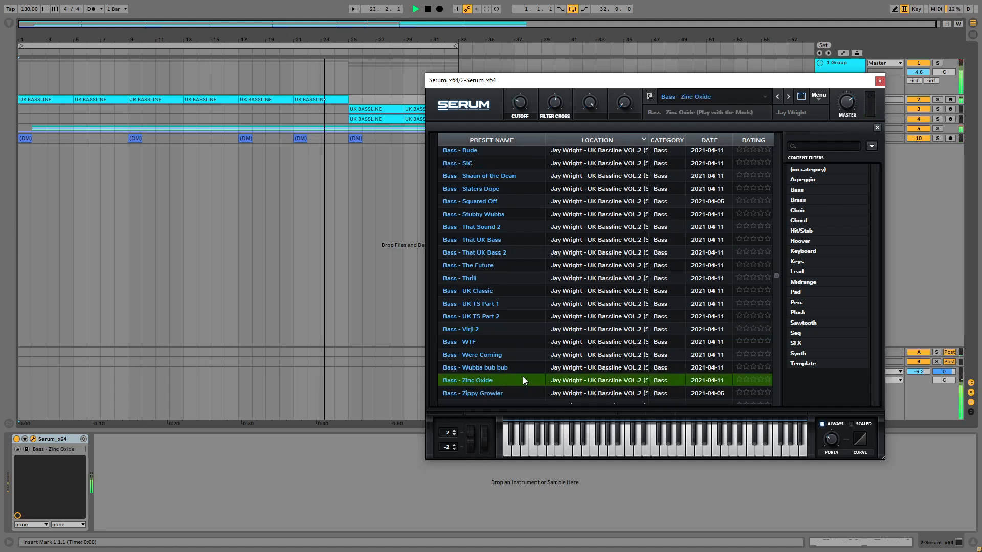
{"action": "left_click", "coordinate": [880, 81]}
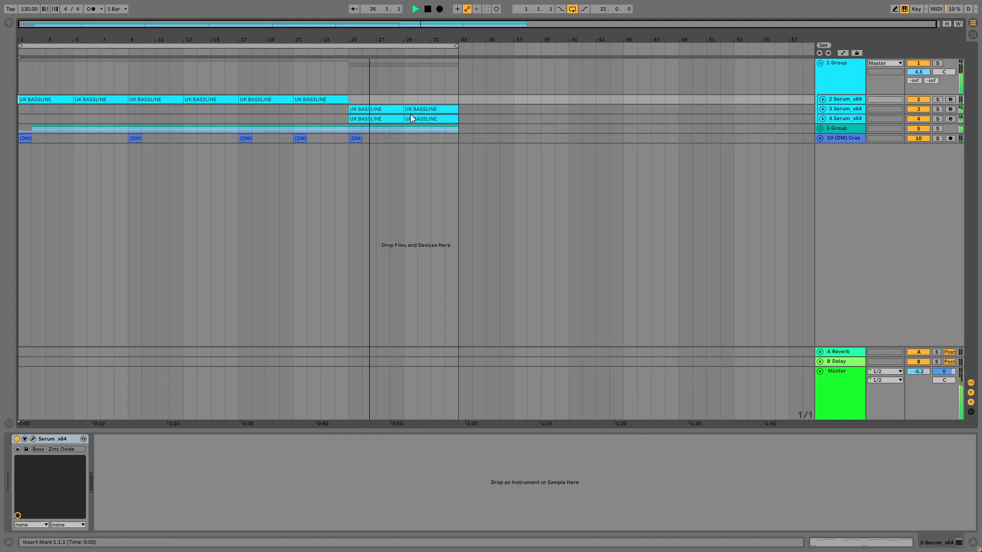
Step: Select the (DM) Crash clip at bar 25 in the arrangement
{"action": "mouse_move", "coordinate": [358, 139]}
{"action": "left_mouse_down"}
{"action": "mouse_move", "coordinate": [445, 141]}
{"action": "mouse_move", "coordinate": [362, 139]}
{"action": "left_mouse_up"}
{"action": "left_click", "coordinate": [352, 138]}
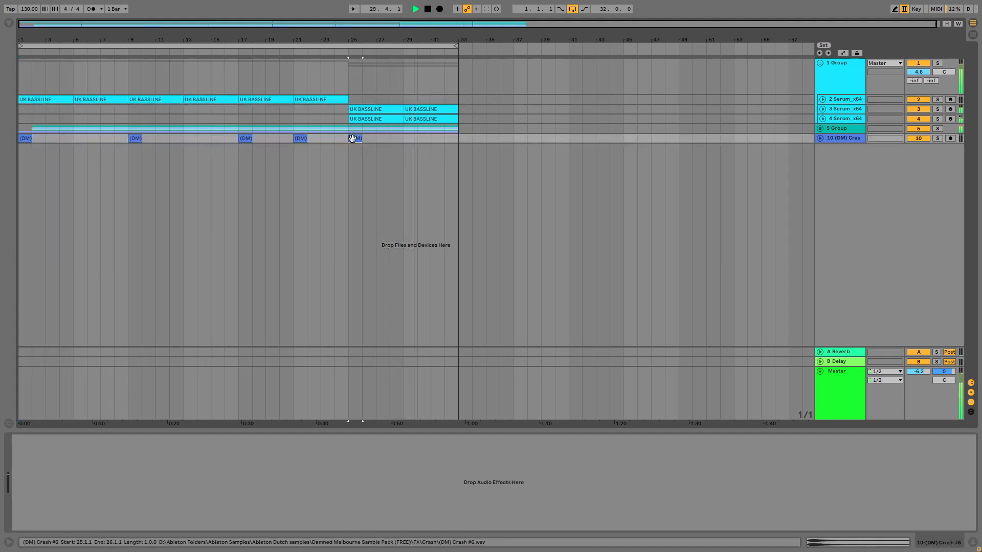